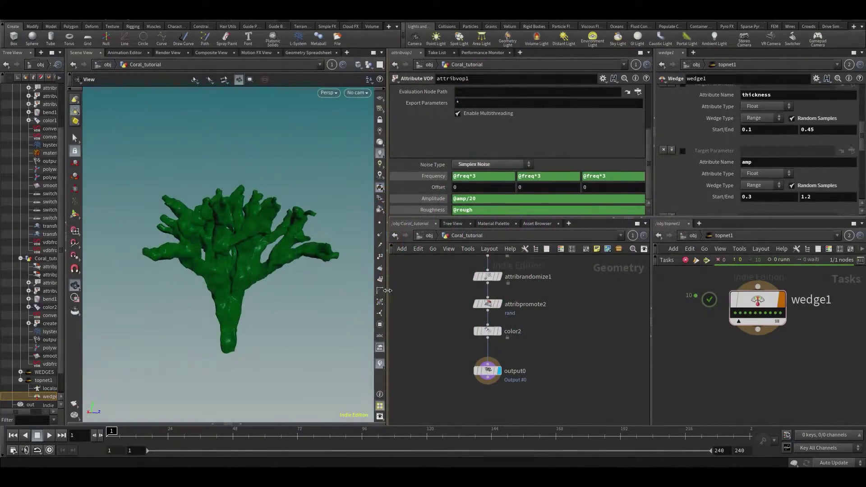
- Widen the viewport, orbit the green coral mesh, and save the scene as Coral.hiplc
drag(387, 291, 511, 291)
drag(433, 253, 334, 237)
key(ctrl+s)
- Save again, go up to /obj, and hide the Coral_tutorial object from the viewport
drag(316, 318, 319, 300)
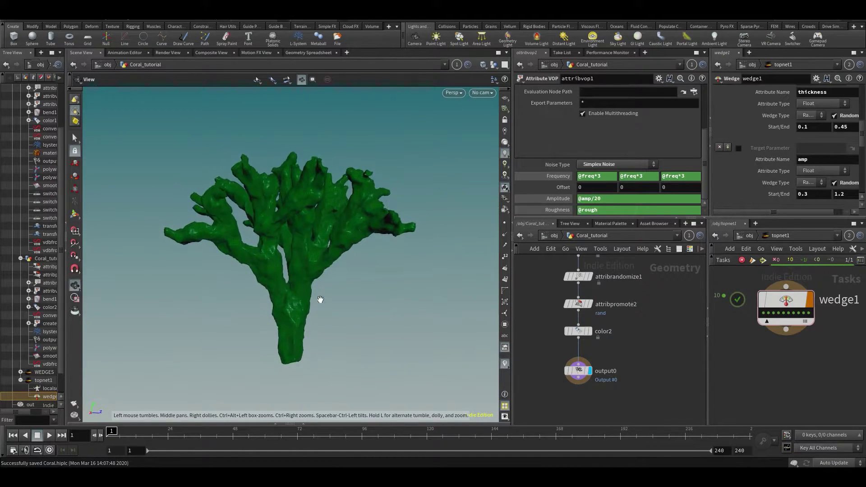
key(ctrl+s)
drag(284, 176, 293, 205)
click(554, 235)
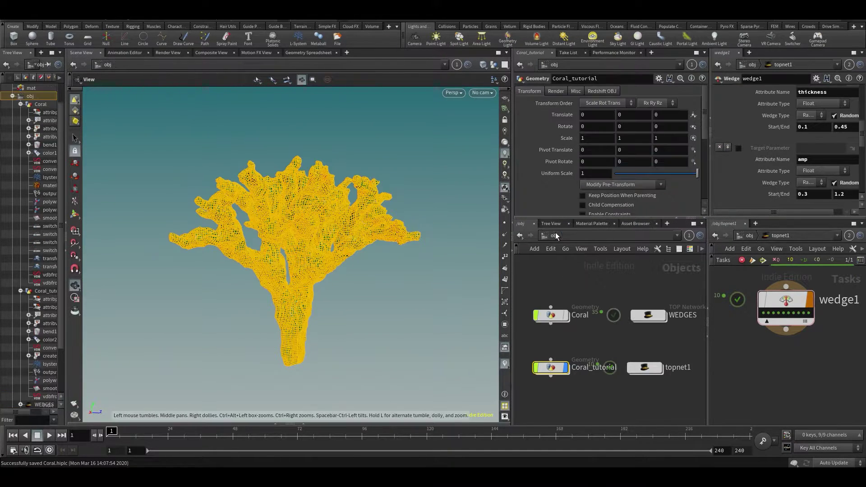
click(567, 350)
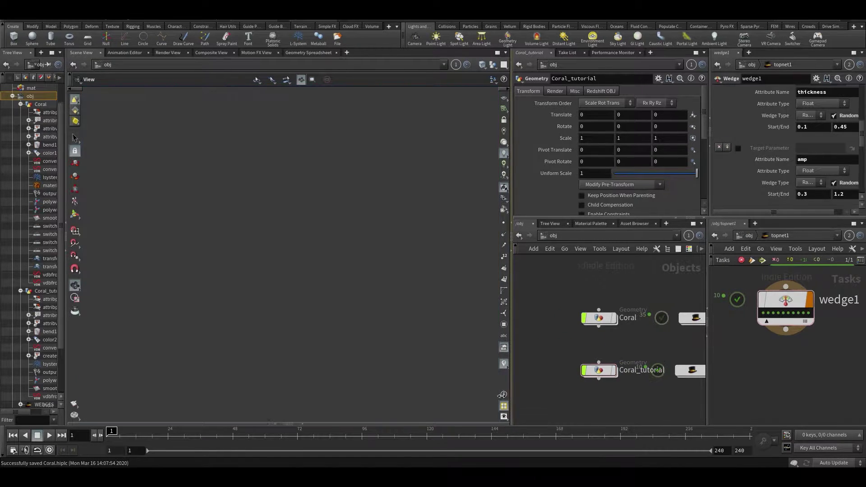
- Widen the parameter and network panes, dive into Coral_tutorial, and save the scene
drag(512, 382, 433, 382)
middle_drag(523, 382, 499, 363)
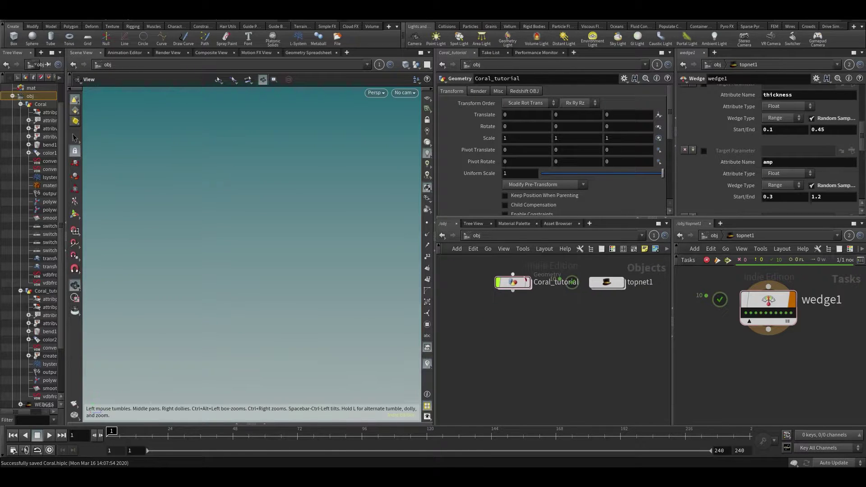
double_click(512, 283)
middle_drag(512, 289, 566, 332)
key(ctrl+s)
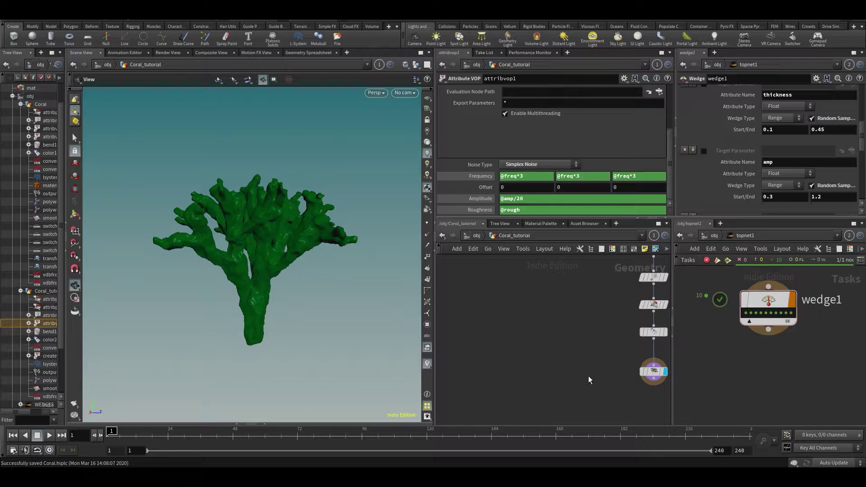
- Place a File node, file1, beside color2 and select its default.bgeo Geometry File path
middle_drag(553, 314, 525, 284)
scroll(508, 296, down, 1)
scroll(508, 297, up, 1)
key(Tab)
text(file)
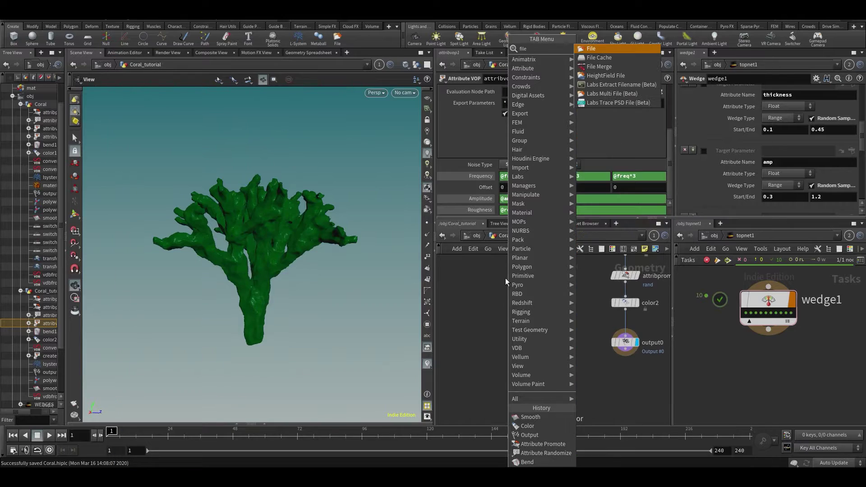
key(Return)
click(505, 278)
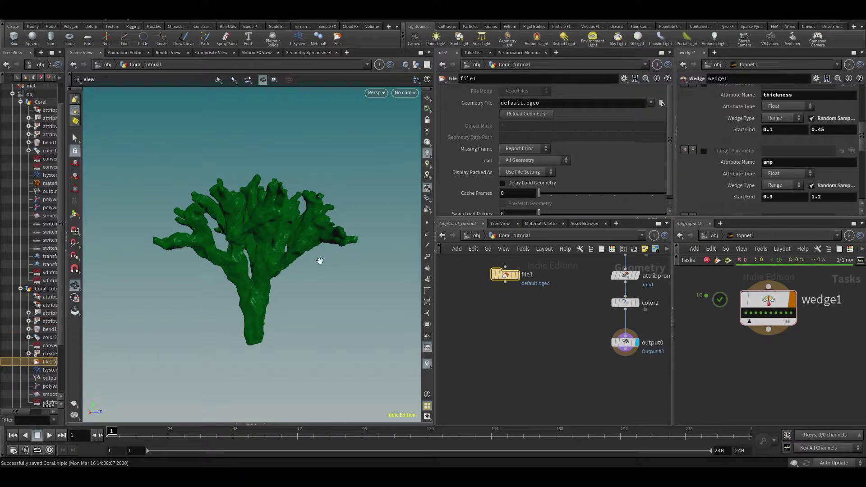
middle_drag(300, 241, 304, 276)
drag(505, 275, 505, 289)
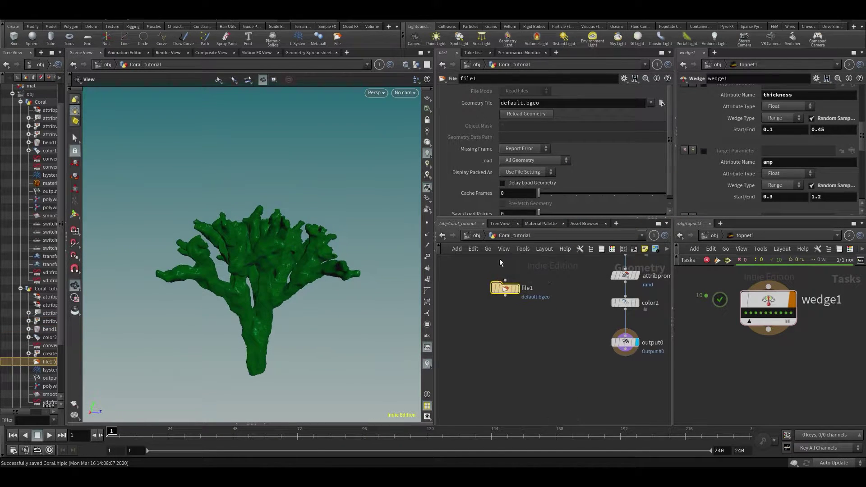
mouse_move(251, 258)
mouse_down()
mouse_move(271, 261)
mouse_move(255, 266)
mouse_up()
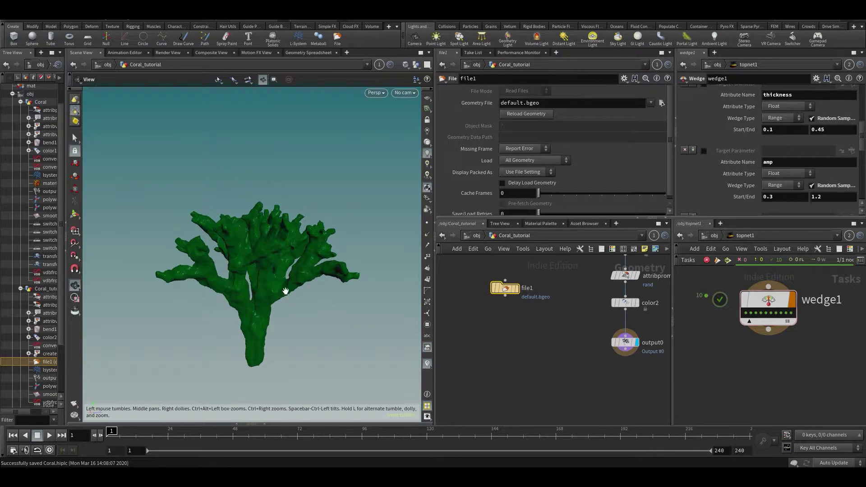
click(567, 103)
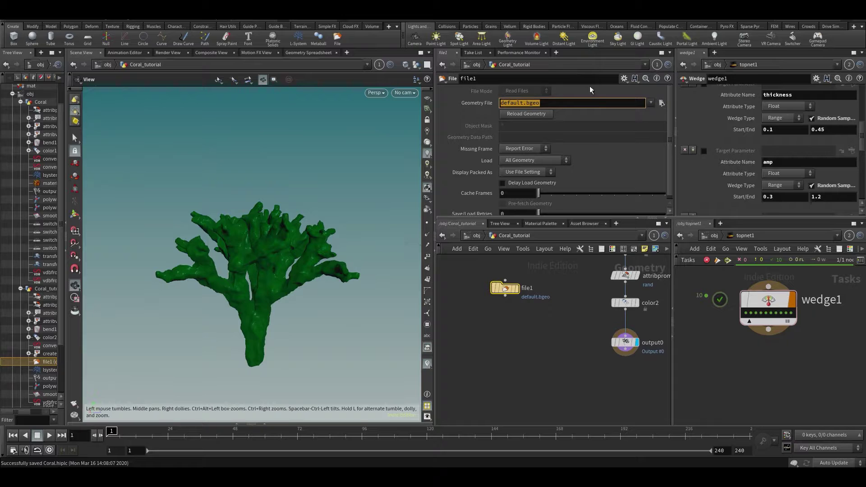
- Dismiss the Choose Geometry browser and replace file1's default.bgeo path with $HIP
click(662, 103)
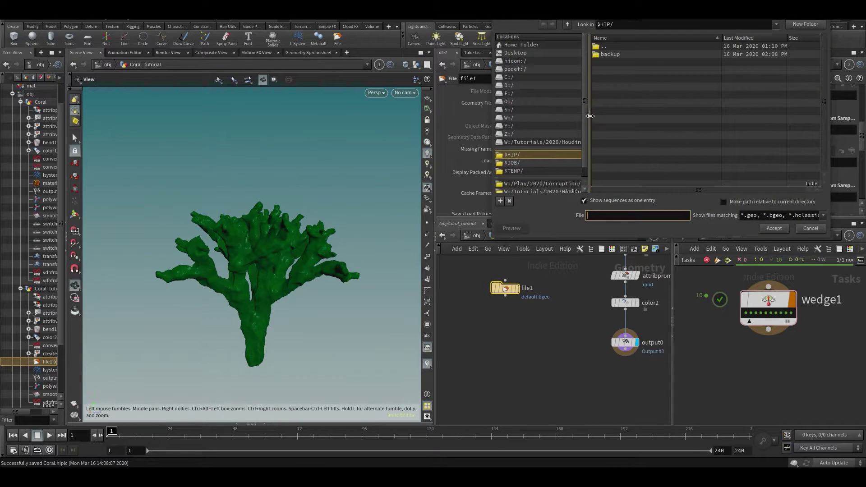
drag(586, 114, 586, 128)
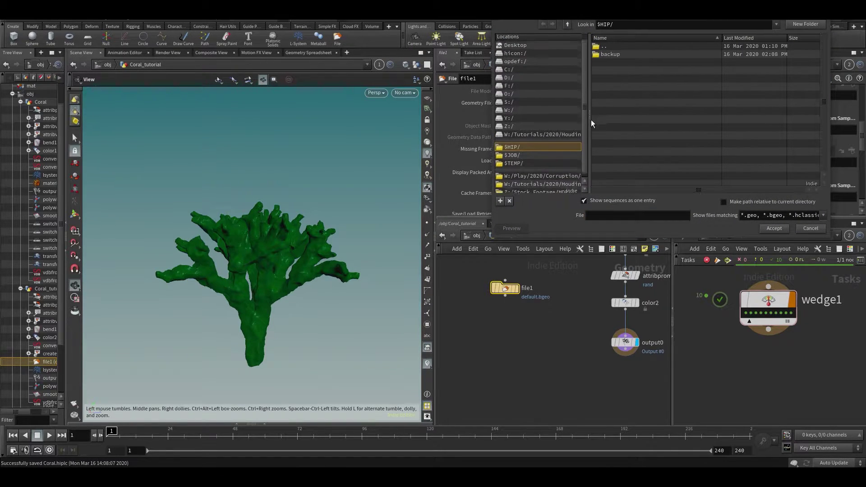
drag(575, 15, 359, 80)
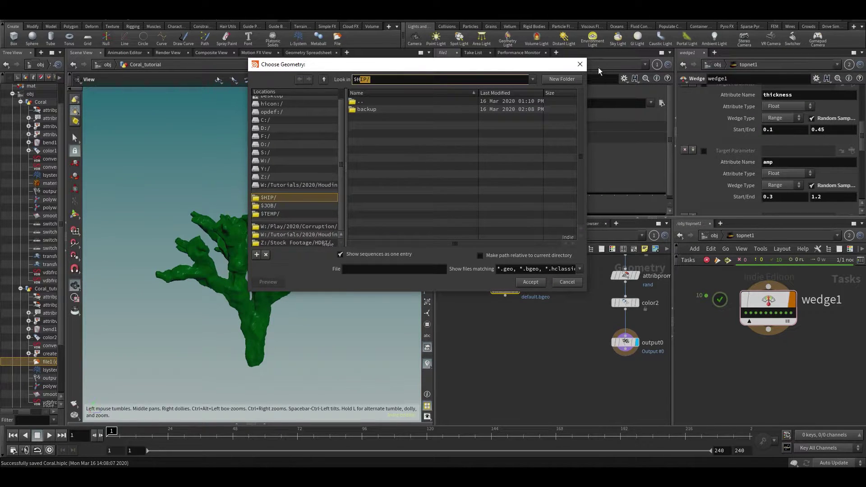
click(581, 64)
triple_click(544, 103)
text($HIP)
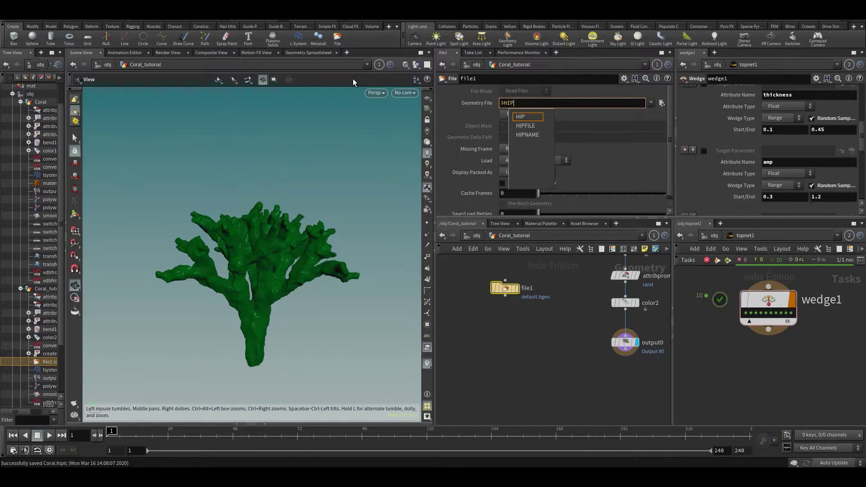
key(Return)
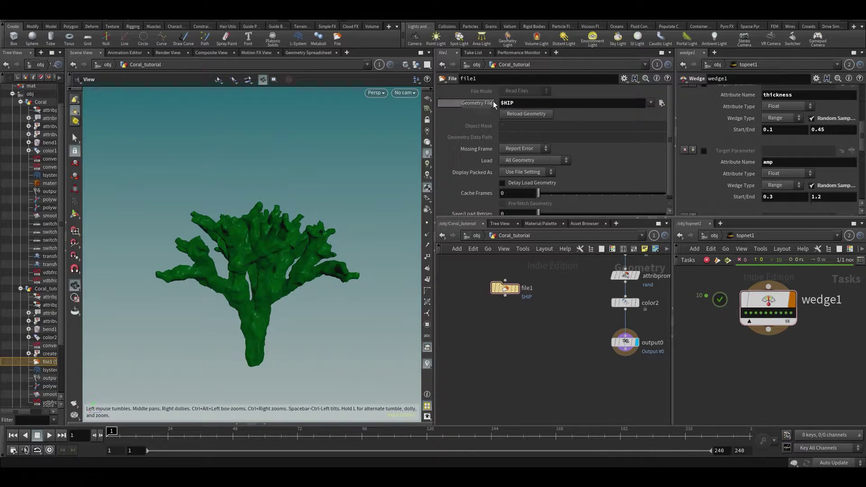
- Expand $HIP to check it resolves to W:/Tutorials/2020/Houdini101/HIP/CORAL, then collapse it
key(ctrl+v)
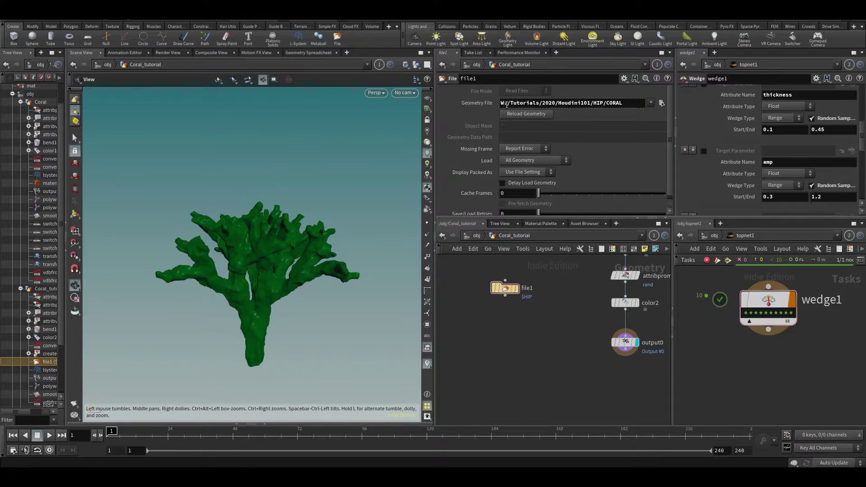
mouse_move(503, 102)
mouse_down()
mouse_move(631, 104)
mouse_move(495, 102)
mouse_up()
click(622, 104)
click(486, 104)
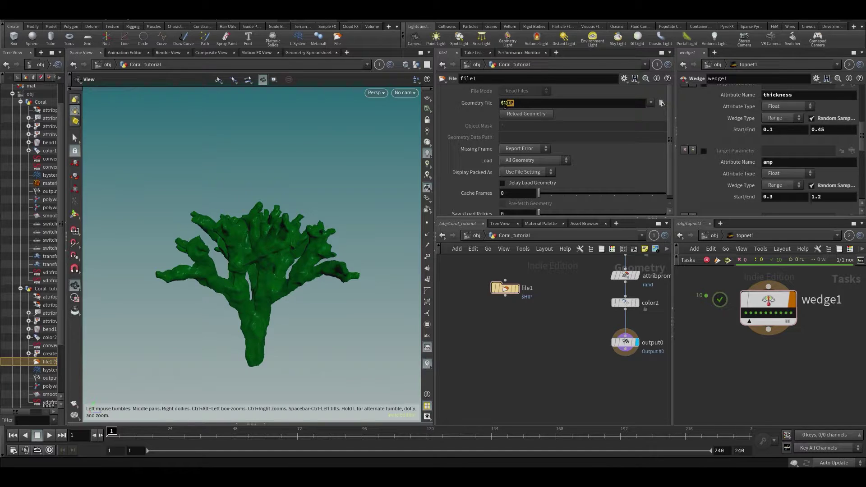
drag(505, 106, 499, 107)
- Position file1 beside the node chain, save the scene, and orbit the coral
middle_drag(517, 332, 542, 325)
key(ctrl+s)
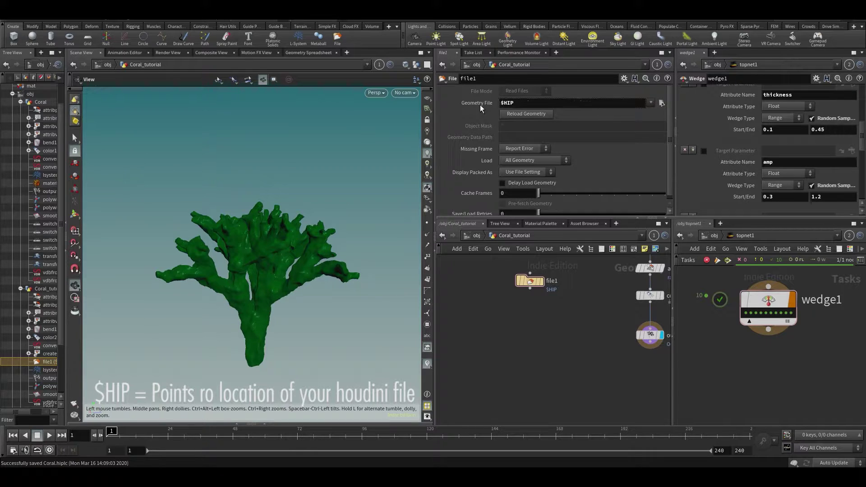
middle_drag(520, 312, 503, 337)
key(ctrl+s)
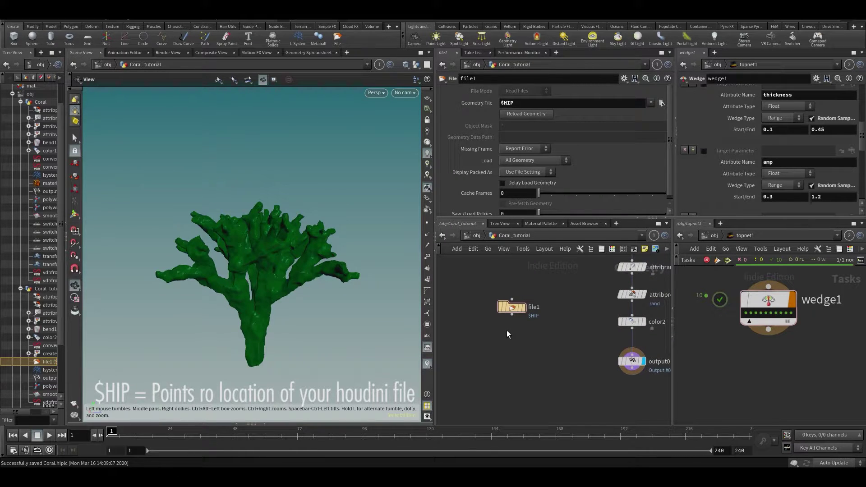
drag(260, 221, 285, 206)
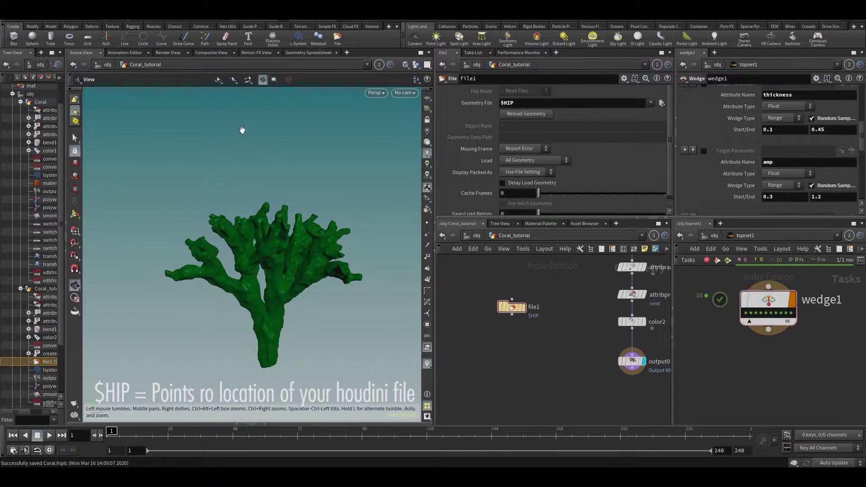
drag(228, 195, 256, 215)
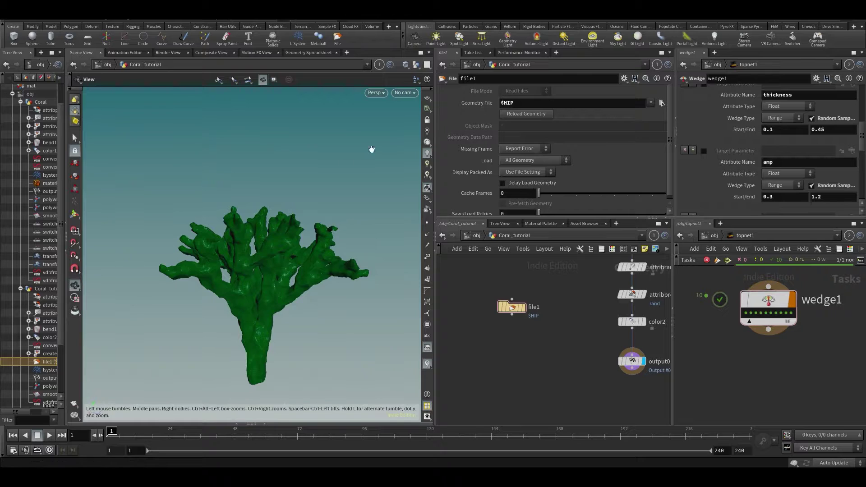
drag(202, 230, 205, 238)
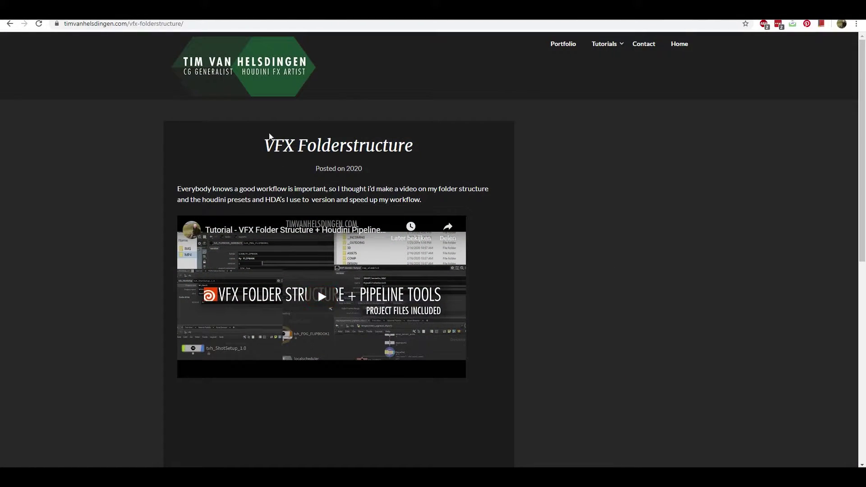
- Highlight the VFX Folderstructure post title repeatedly while reading it
drag(261, 144, 435, 147)
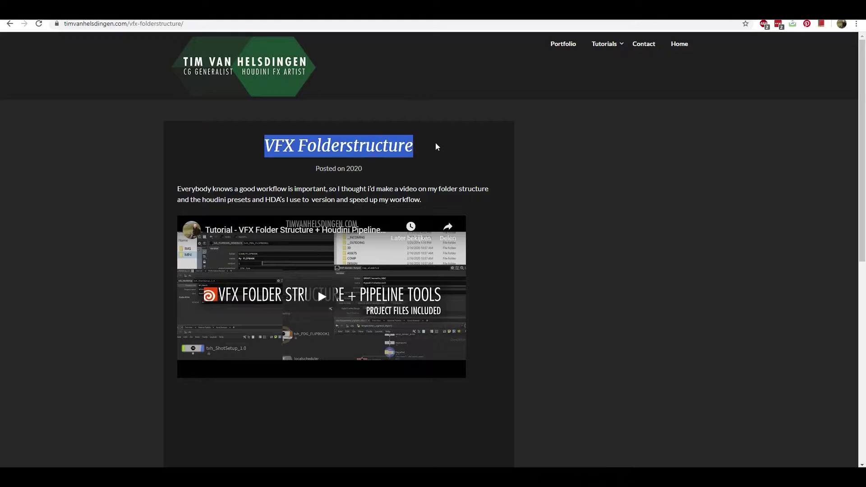
click(563, 174)
drag(262, 146, 415, 155)
click(190, 110)
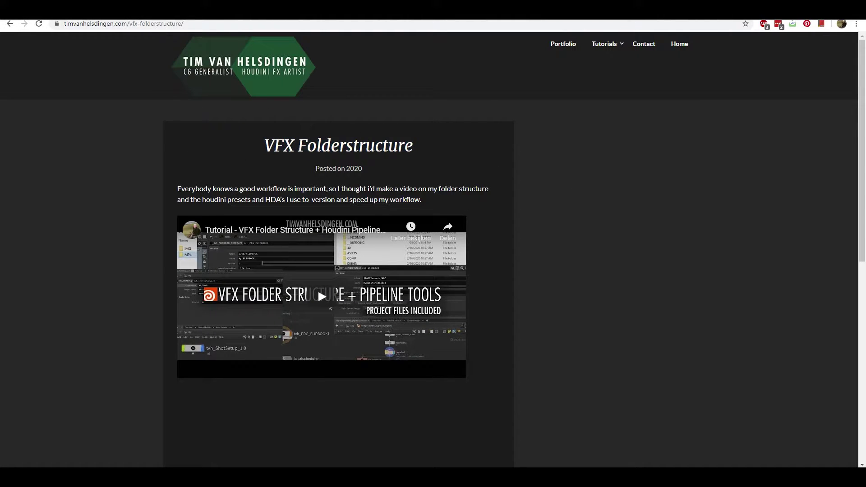
drag(263, 145, 406, 147)
click(517, 186)
scroll(518, 267, down, 2)
scroll(406, 257, up, 2)
- Read the post's date and intro paragraph, highlighting passages along the way
drag(207, 118, 578, 210)
click(578, 210)
drag(283, 196, 592, 332)
click(591, 332)
drag(344, 189, 441, 204)
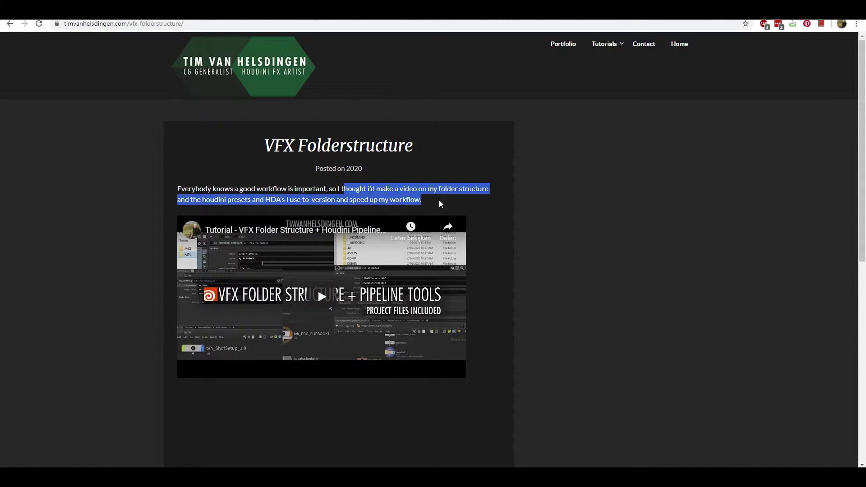
click(623, 234)
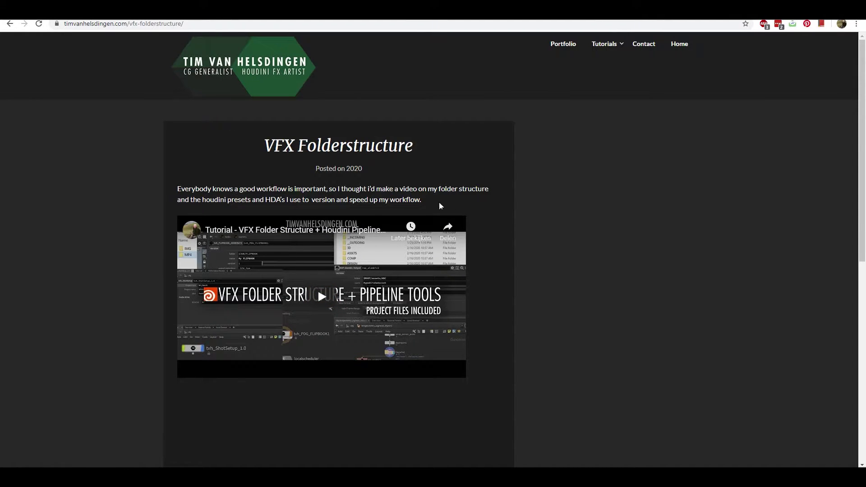
scroll(432, 236, down, 5)
scroll(432, 236, up, 5)
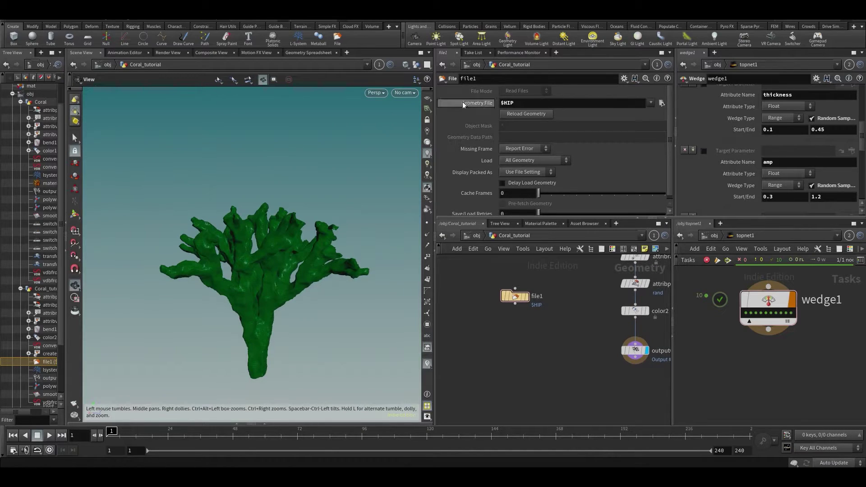
- Orbit the coral, look over the File menu, and nudge file1 up and right
drag(235, 202, 303, 213)
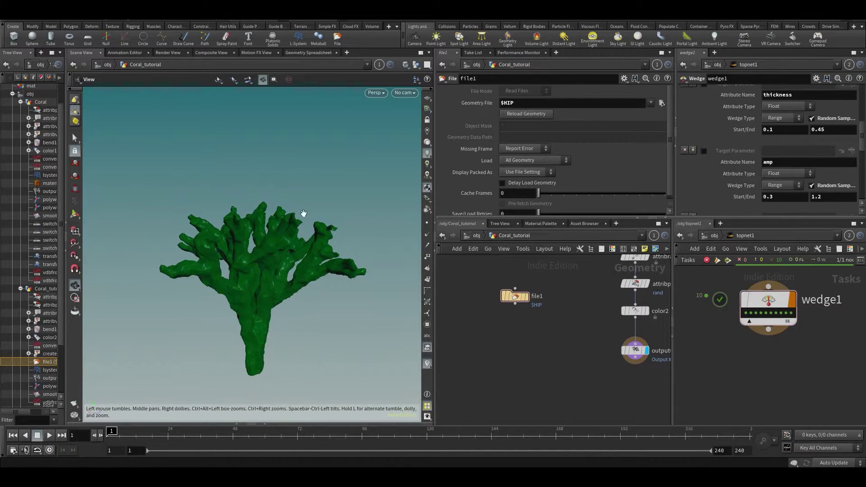
click(12, 19)
click(17, 68)
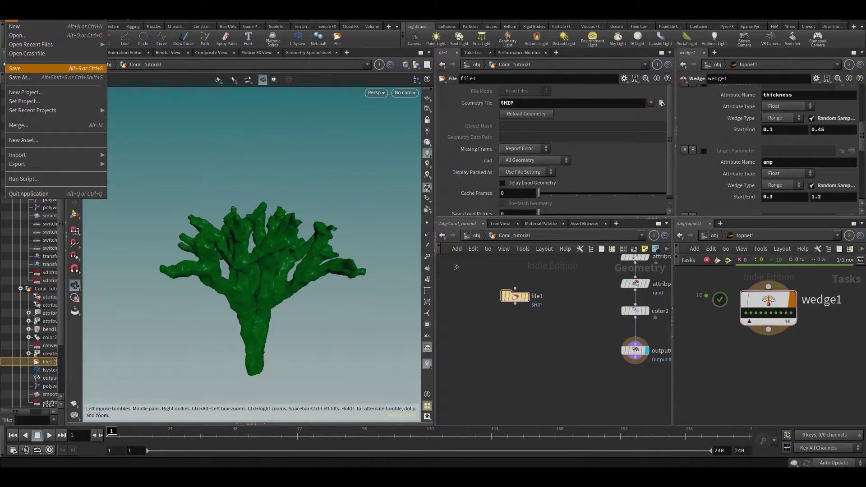
drag(509, 298, 515, 285)
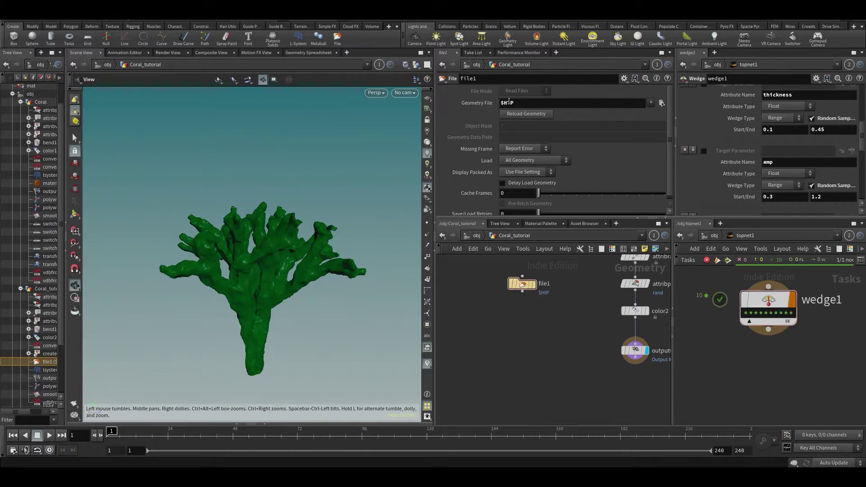
- Reopen the File menu and choose Set Project..
click(13, 21)
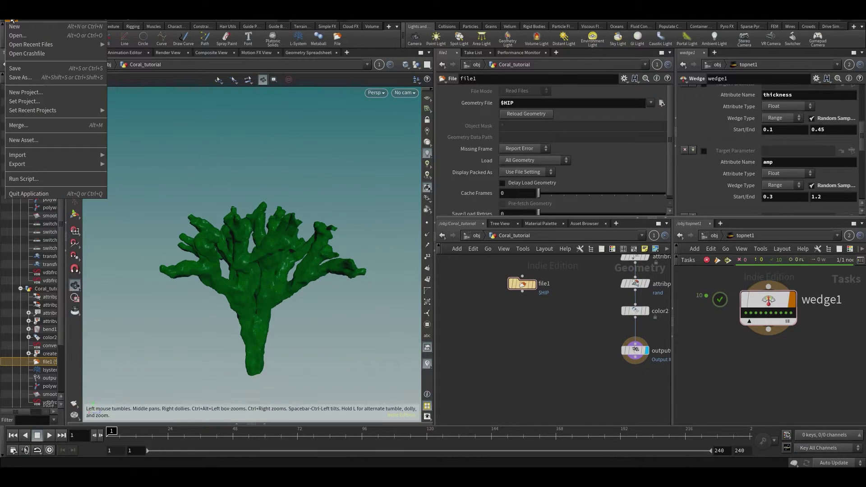
click(18, 20)
click(8, 21)
click(1, 83)
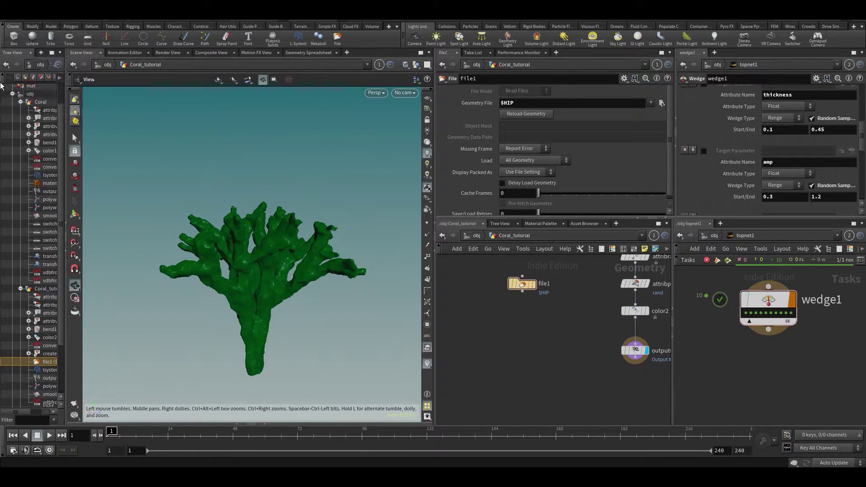
click(14, 21)
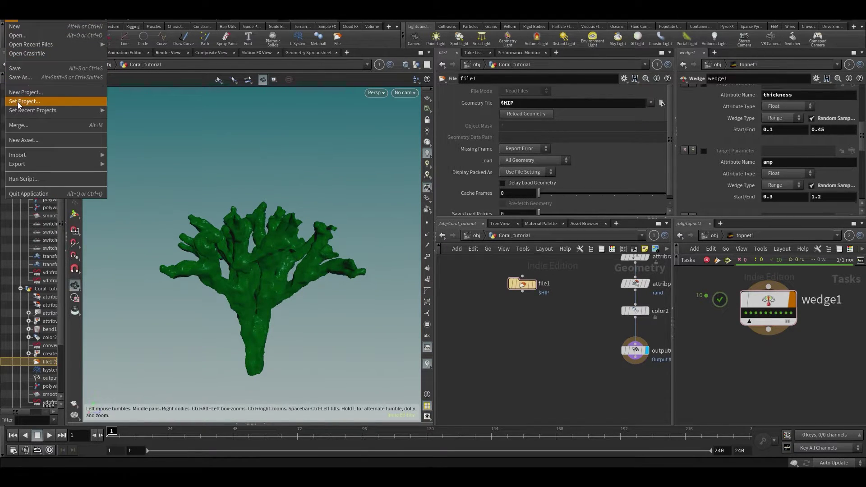
click(20, 102)
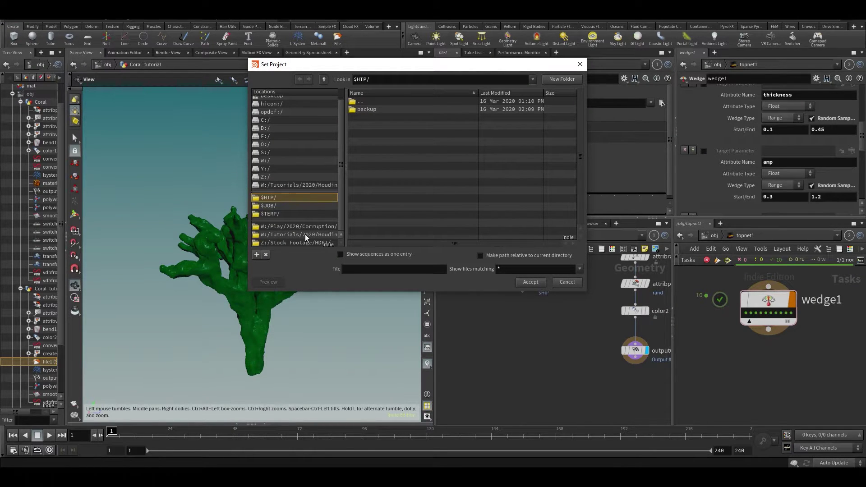
- Set the project to Z:/Stock Footage/HDRI/HDRI Skydomes Vol 2 and select file1's $HIP text
click(291, 244)
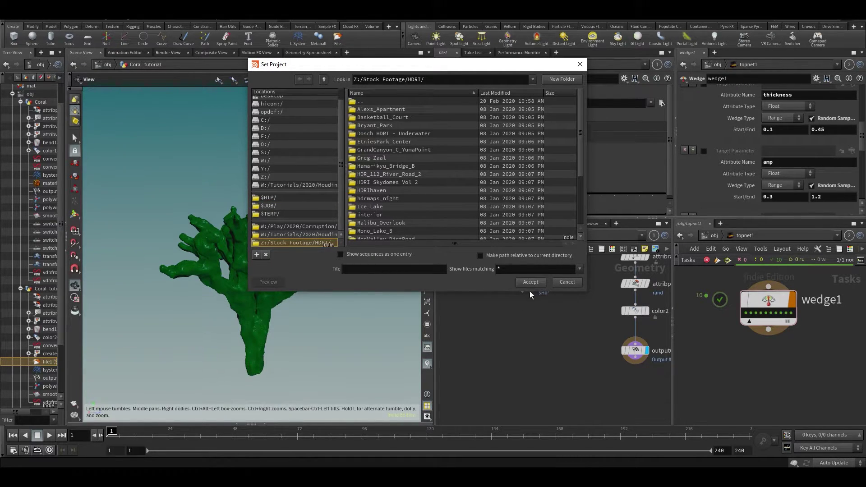
click(384, 184)
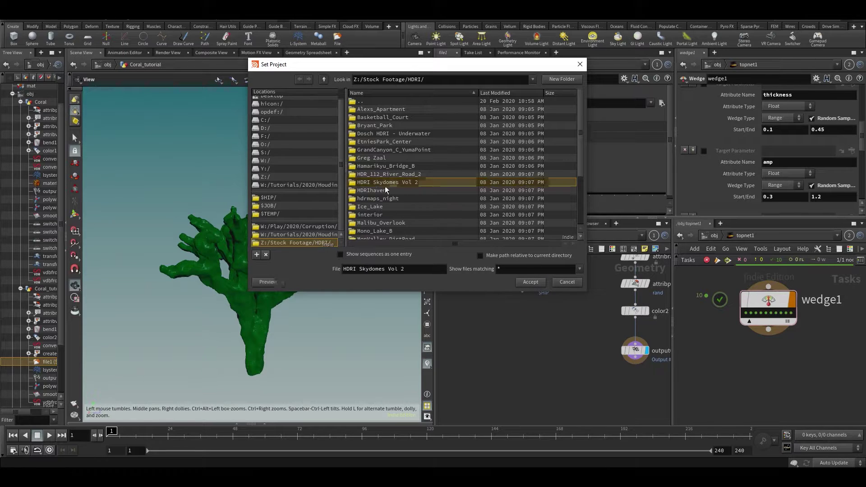
click(532, 283)
drag(526, 106, 340, 87)
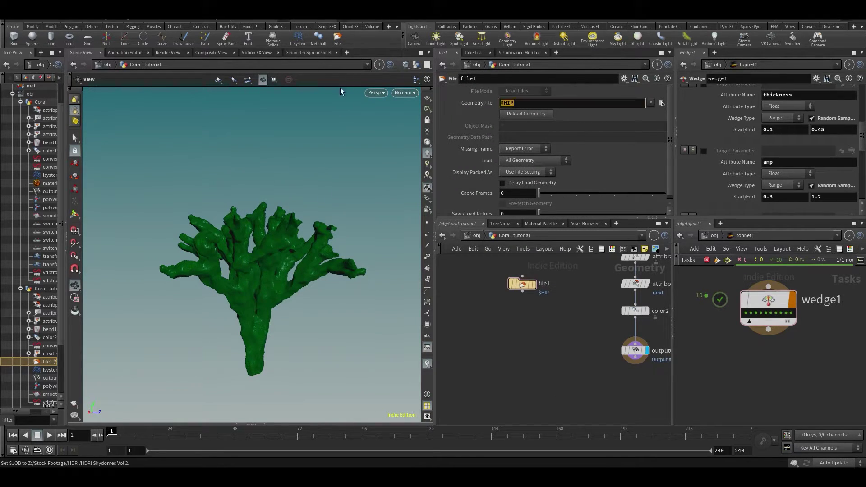
- Change file1's Geometry File to $JOB and verify it expands to the HDRI Skydomes Vol 2 path
text($JOB)
key(Return)
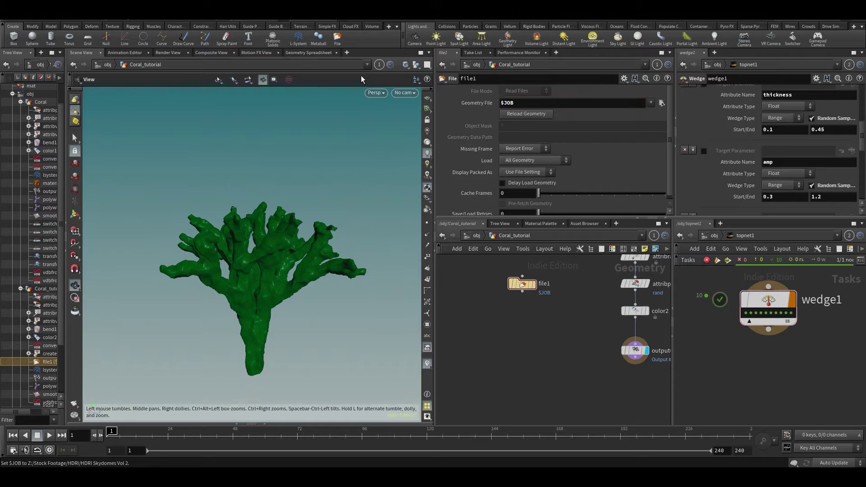
click(464, 107)
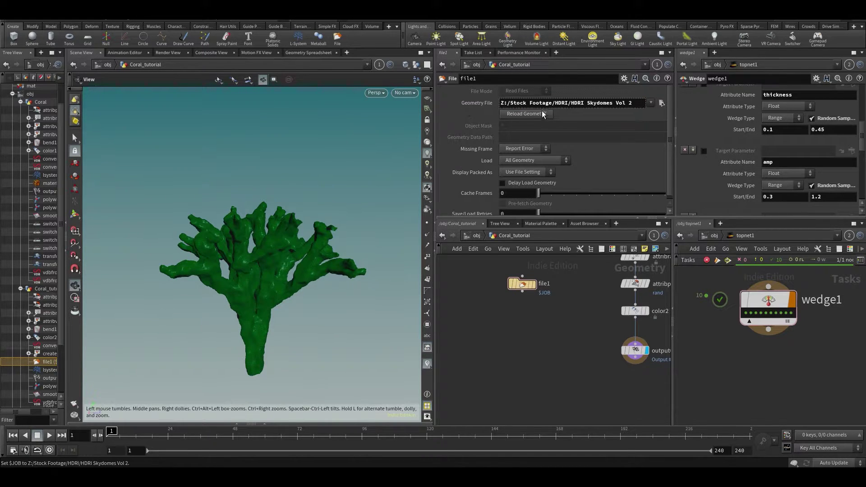
drag(530, 104, 630, 100)
drag(555, 102, 633, 102)
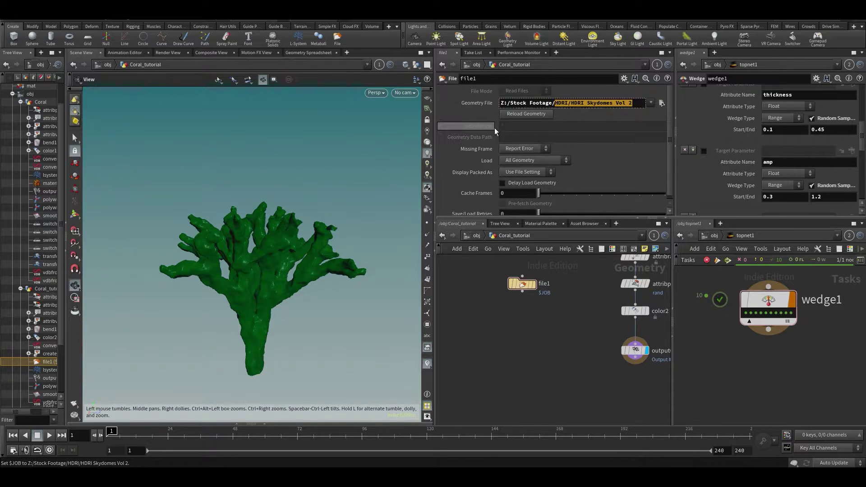
click(459, 104)
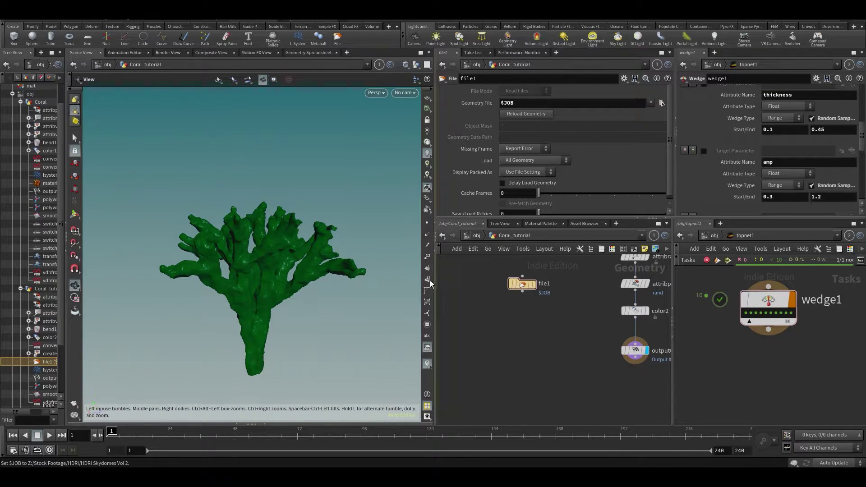
- Centre the network on file1, select the $JOB text, and highlight the blog post title
middle_drag(534, 352, 536, 393)
scroll(516, 379, down, 2)
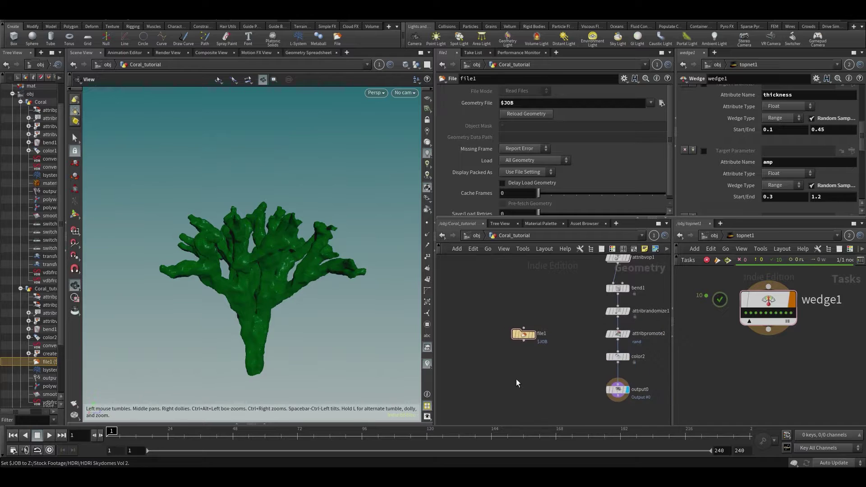
scroll(516, 378, up, 4)
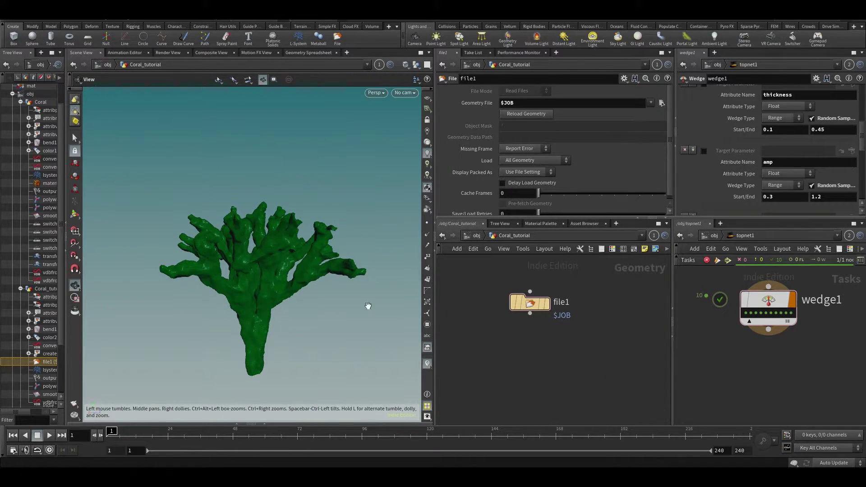
double_click(516, 101)
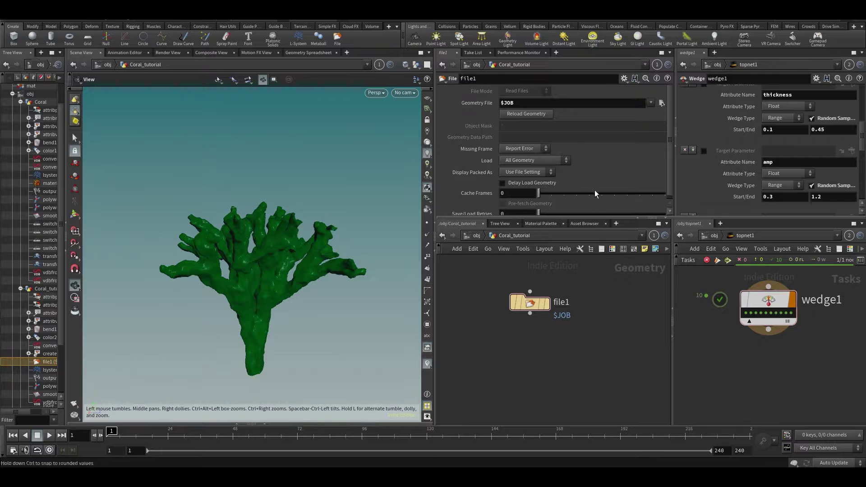
double_click(509, 103)
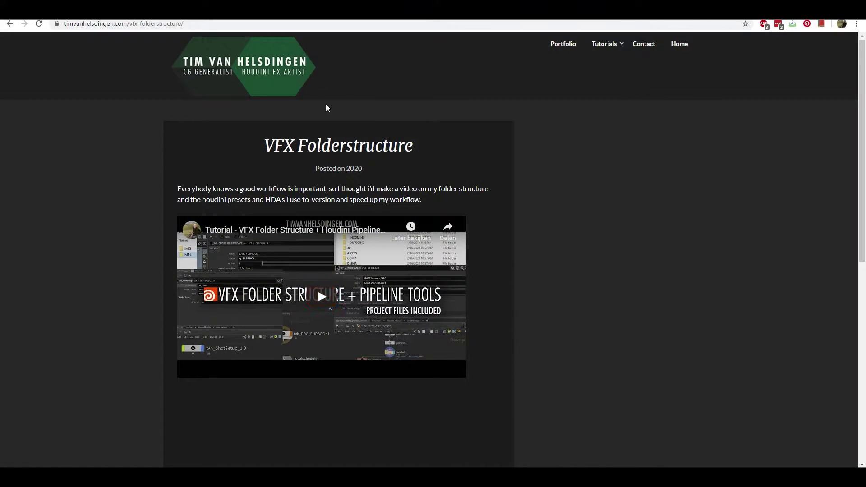
drag(284, 146, 417, 151)
click(607, 216)
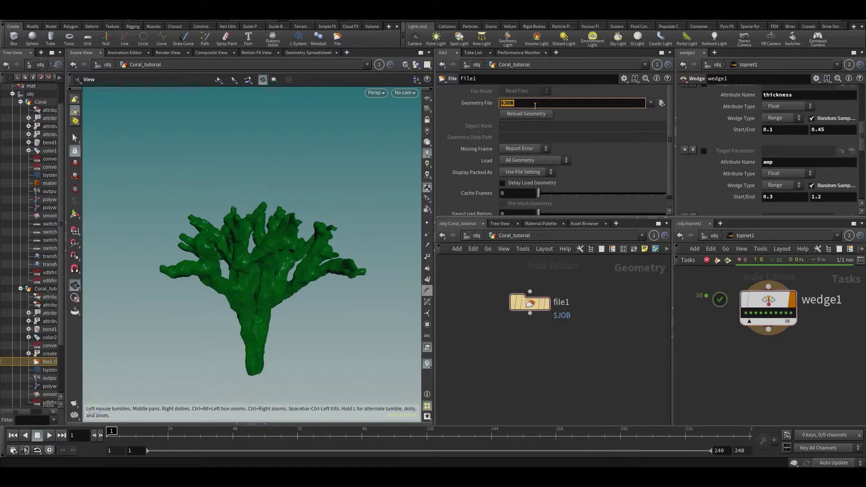
drag(535, 106, 493, 112)
- Reselect the $JOB text and orbit the coral to see another side
middle_drag(634, 307, 629, 308)
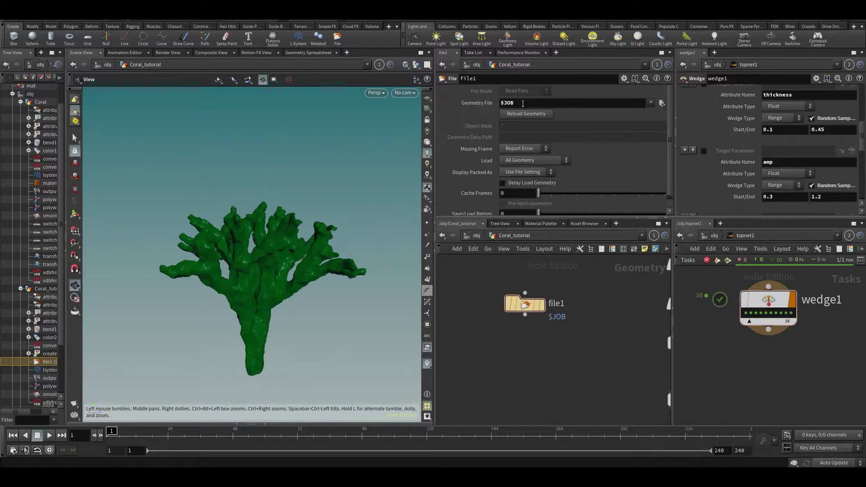
drag(233, 303, 255, 324)
scroll(533, 372, down, 3)
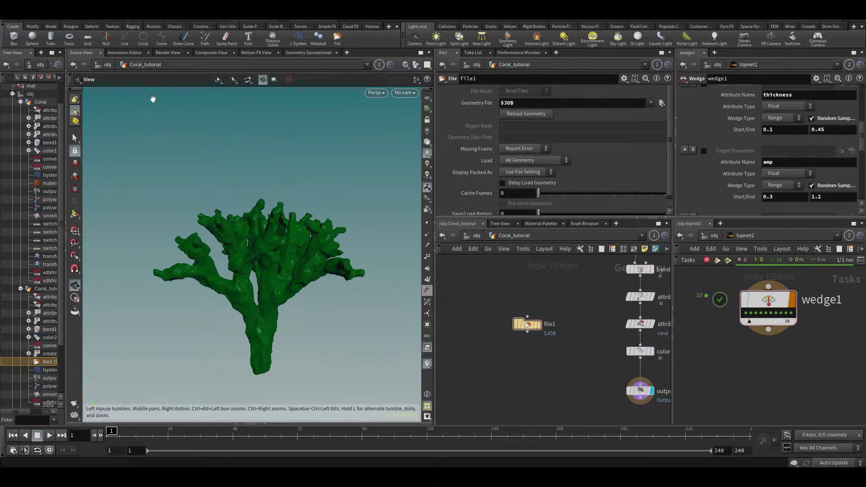
- Set the project to the CORAL folder under W:/Tutorials/2020/Houdini101/HIP via Set Project
click(15, 14)
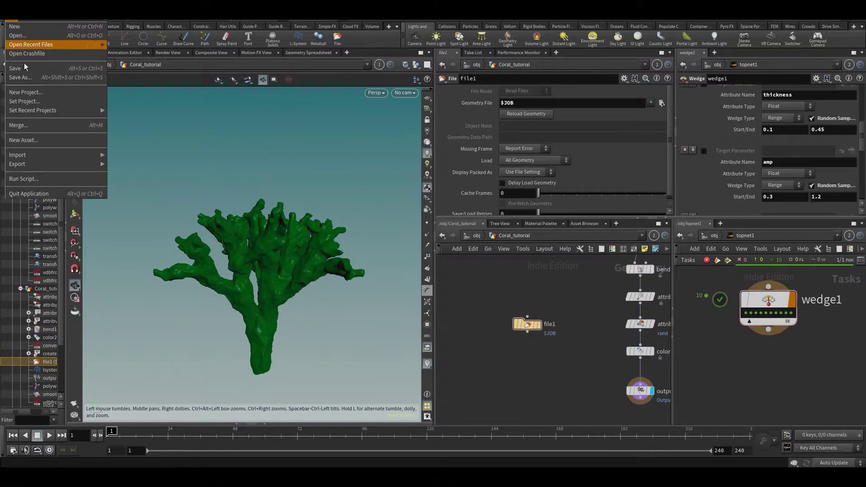
click(21, 101)
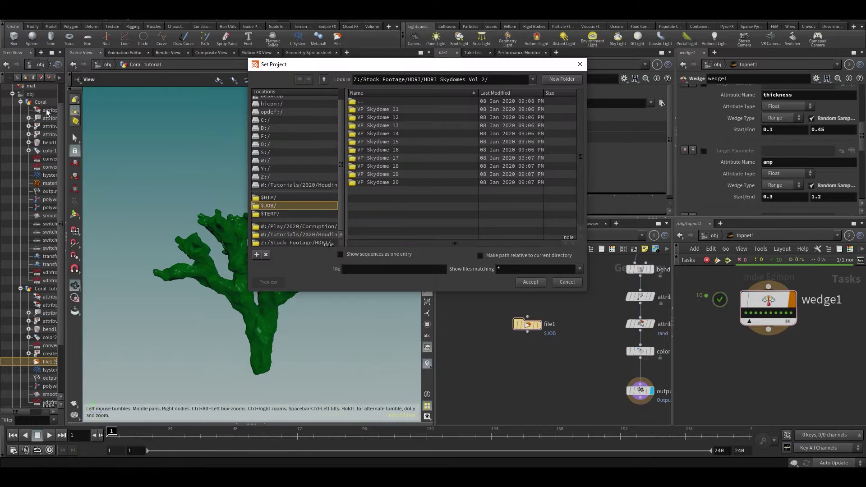
click(278, 197)
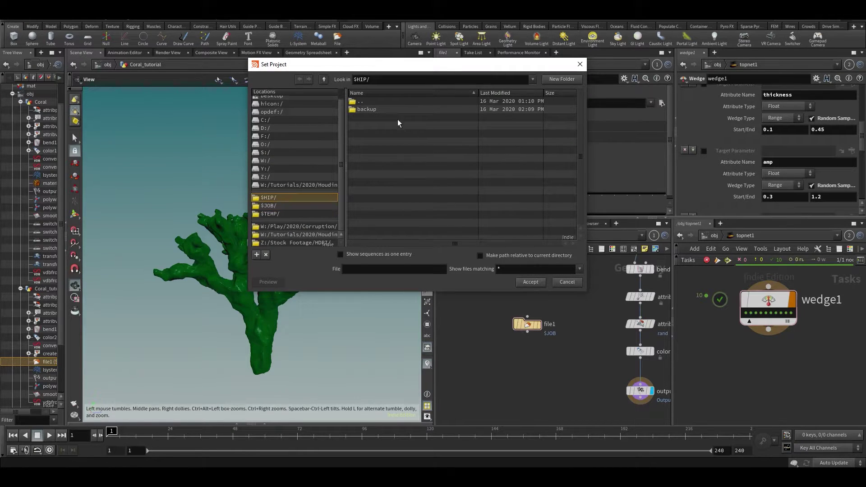
click(368, 103)
key(Down)
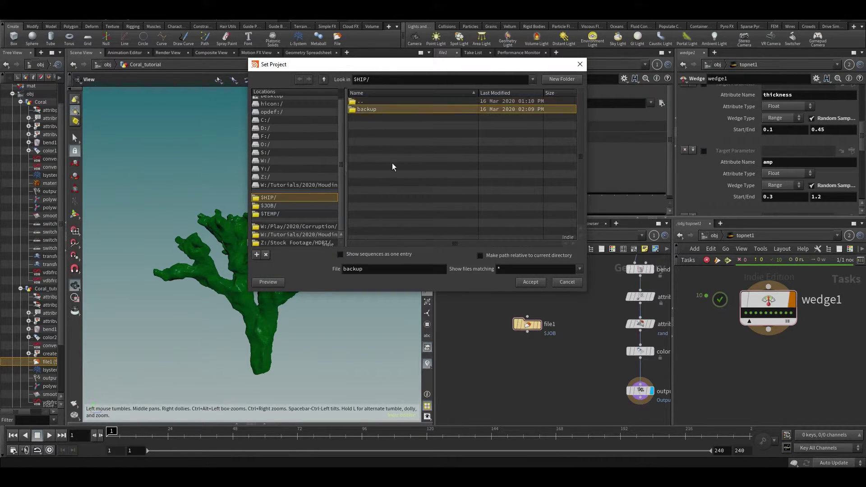
double_click(368, 102)
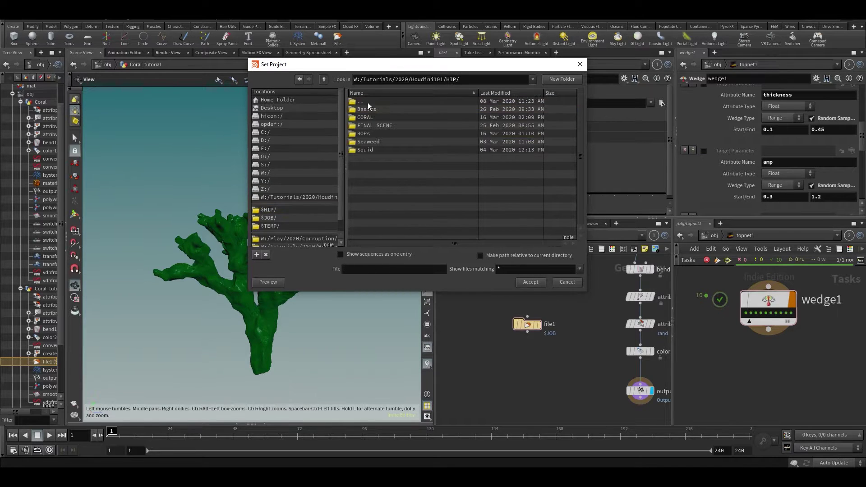
click(369, 118)
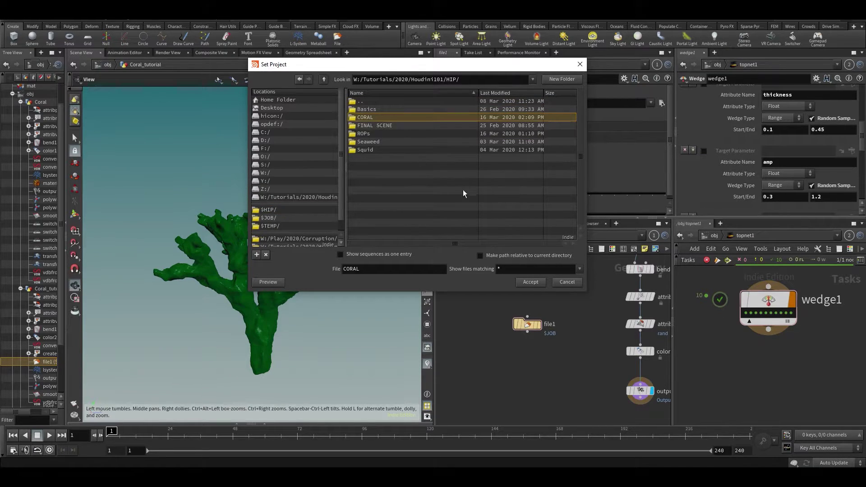
click(526, 283)
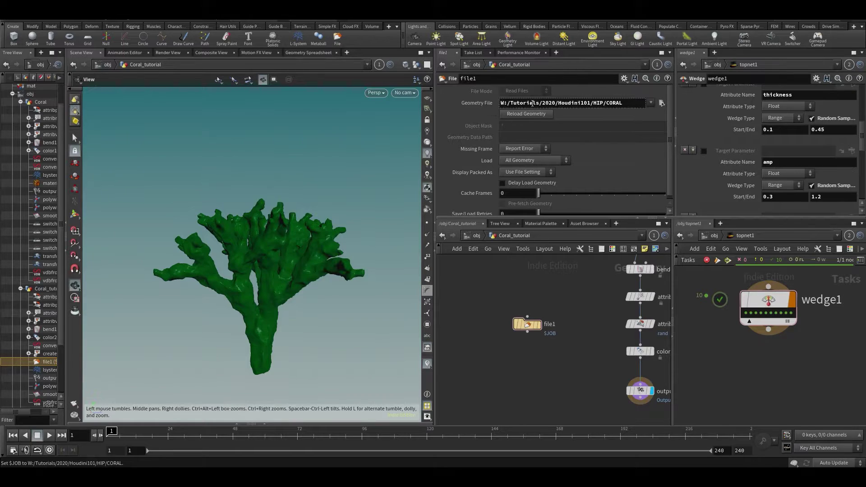
- Collapse the Geometry File path back to $JOB, delete file1, and save the Coral scene
drag(583, 104, 655, 110)
click(478, 104)
drag(535, 369, 504, 322)
key(Delete)
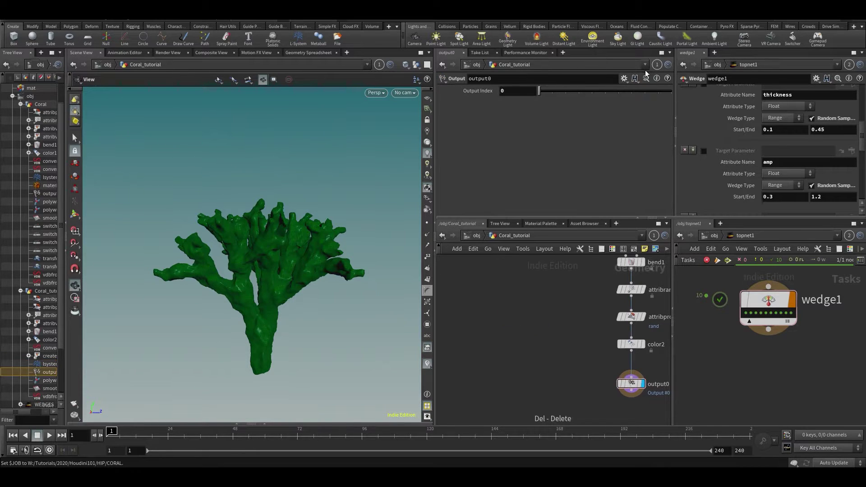
middle_drag(560, 323, 473, 300)
key(ctrl+s)
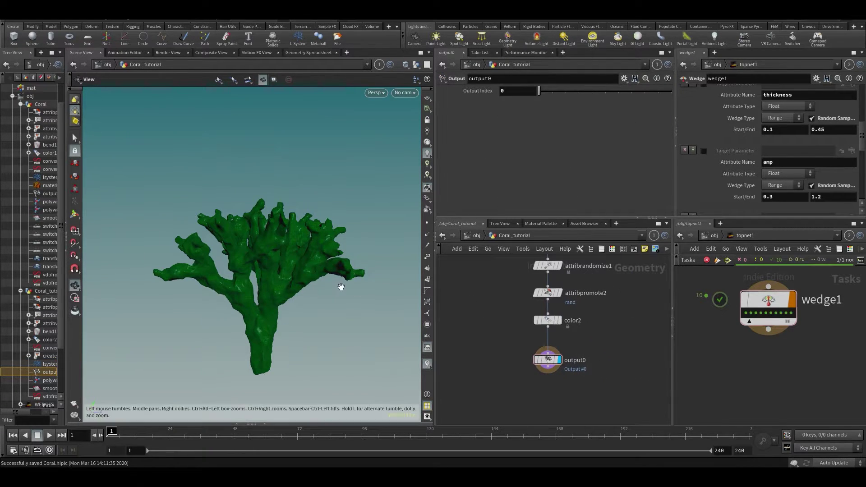
- Orbit the viewport around the green coral to inspect its branches from several angles
drag(227, 245, 269, 346)
drag(276, 309, 329, 211)
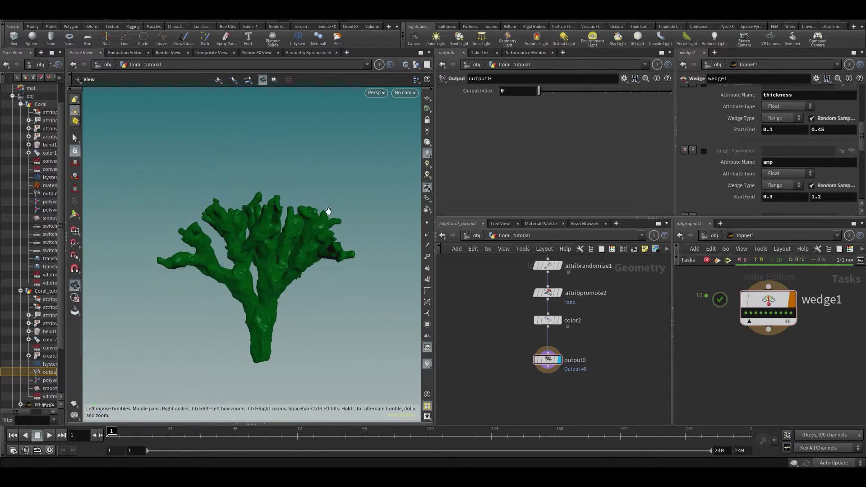
drag(272, 216, 270, 236)
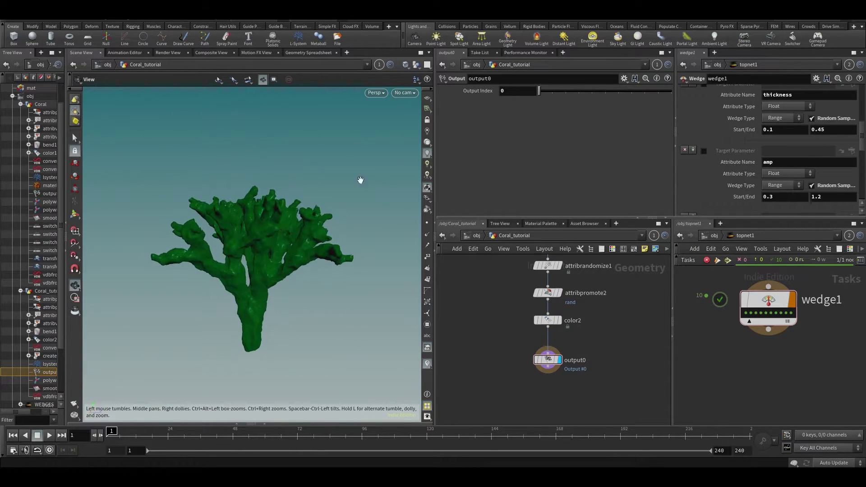
drag(220, 169, 178, 188)
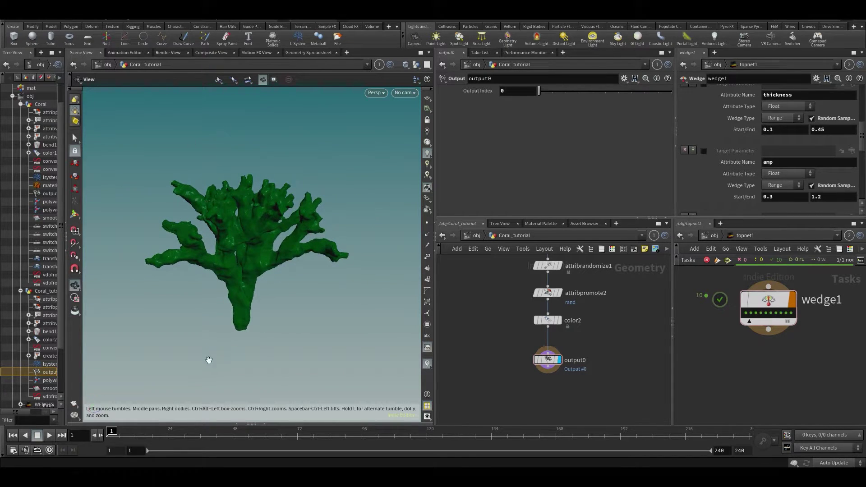
drag(265, 223, 253, 247)
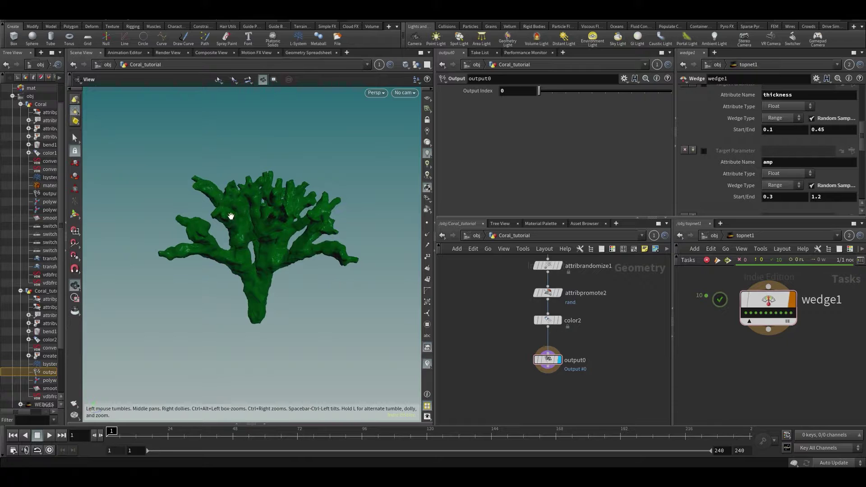
drag(231, 216, 254, 236)
drag(313, 228, 214, 290)
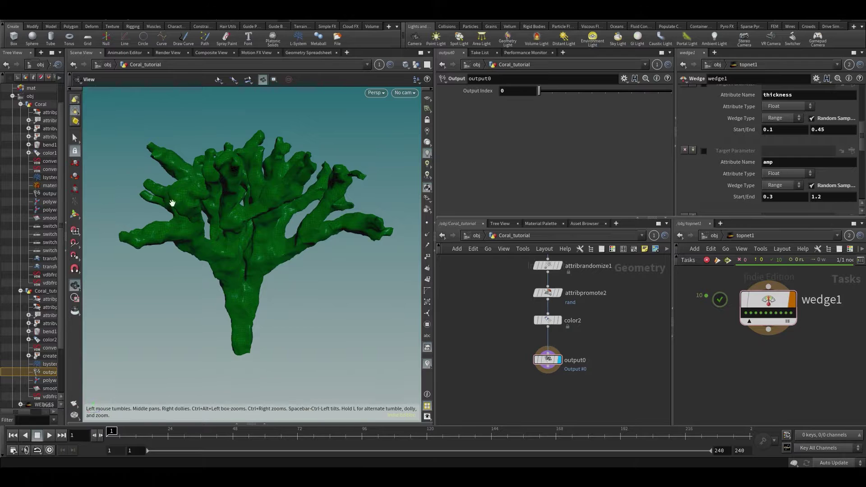
middle_drag(497, 350, 507, 353)
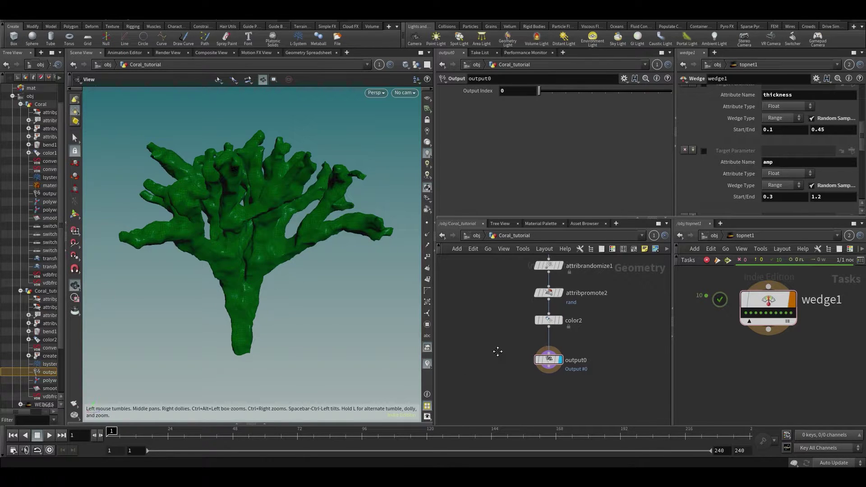
drag(272, 248, 229, 211)
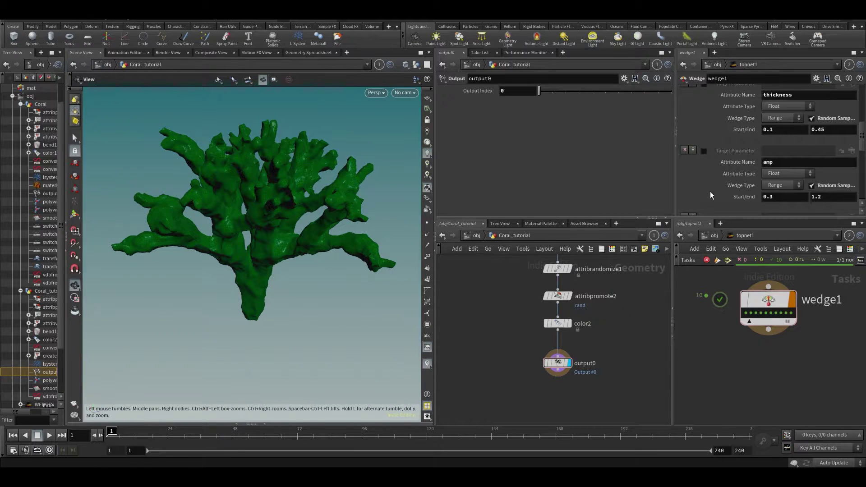
drag(120, 239, 235, 194)
middle_drag(235, 194, 279, 171)
- Re-save Coral.hiplc and move output0 down below color2 in the network
middle_drag(516, 338, 495, 315)
key(ctrl+s)
middle_drag(550, 341, 522, 313)
drag(547, 319, 544, 337)
drag(505, 287, 507, 289)
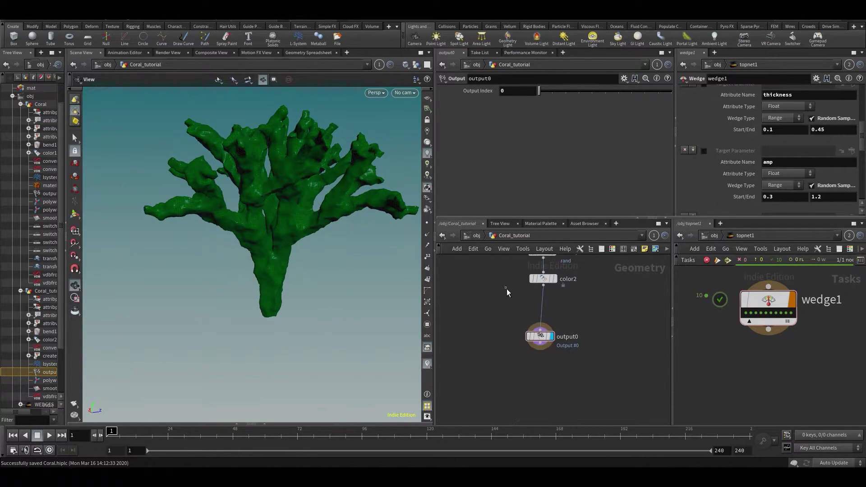
- Align output0 directly under color2 and place a File Cache node left of color2
key(l)
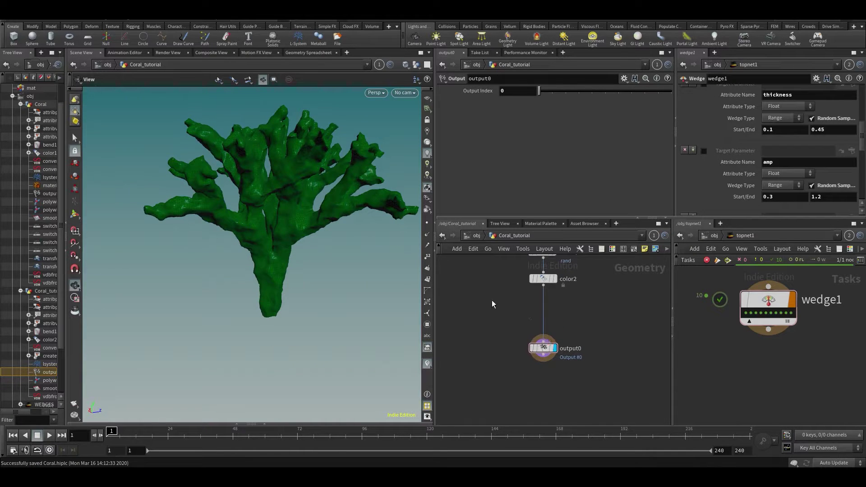
key(Tab)
text(filec)
key(Return)
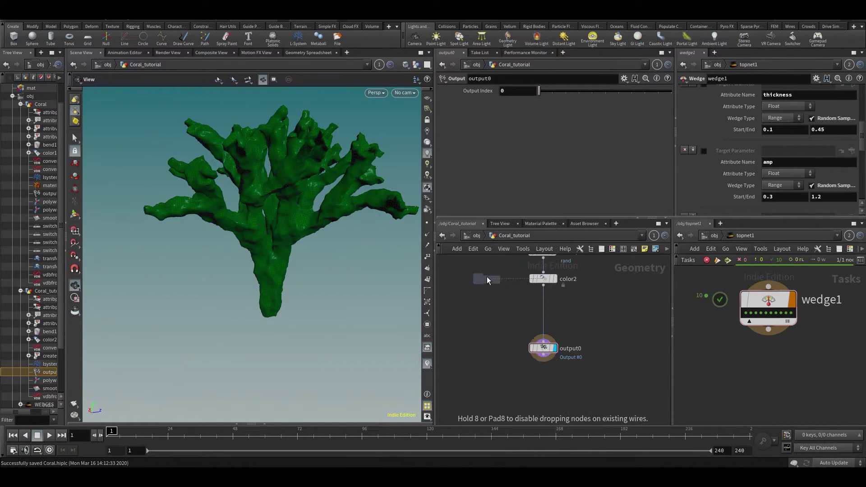
click(487, 280)
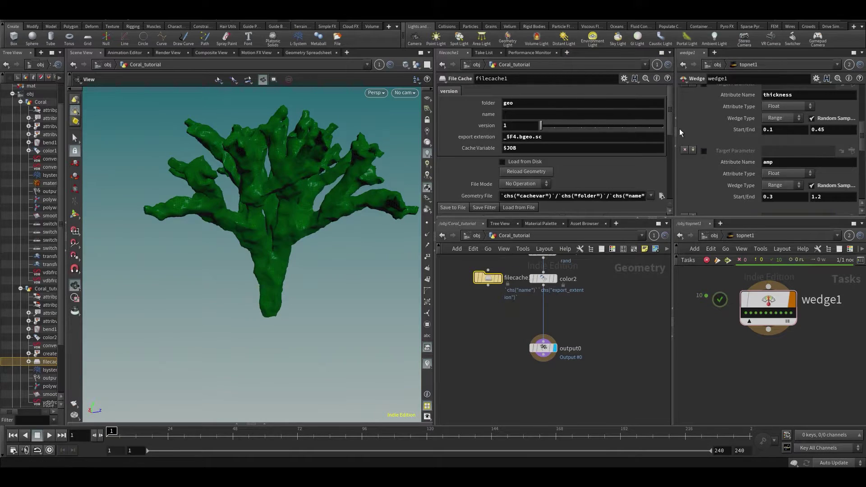
- Review the filecache1 parameters and confirm geo as the cache folder name
drag(677, 138, 724, 138)
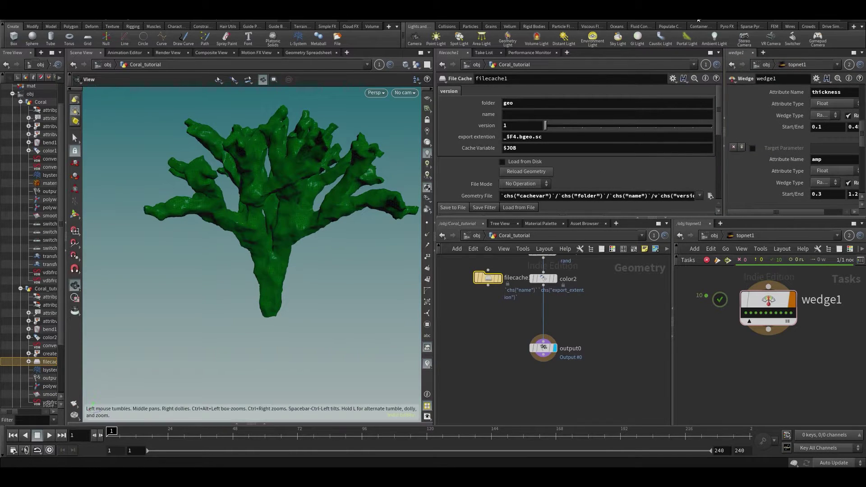
click(673, 78)
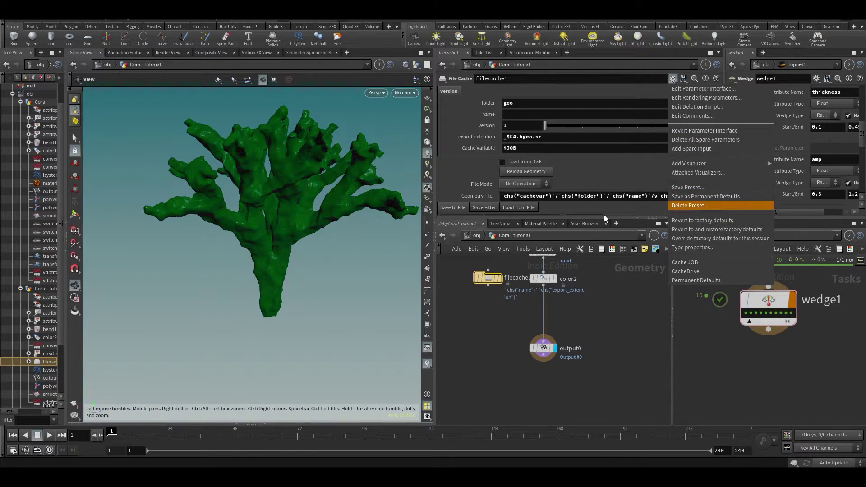
click(395, 121)
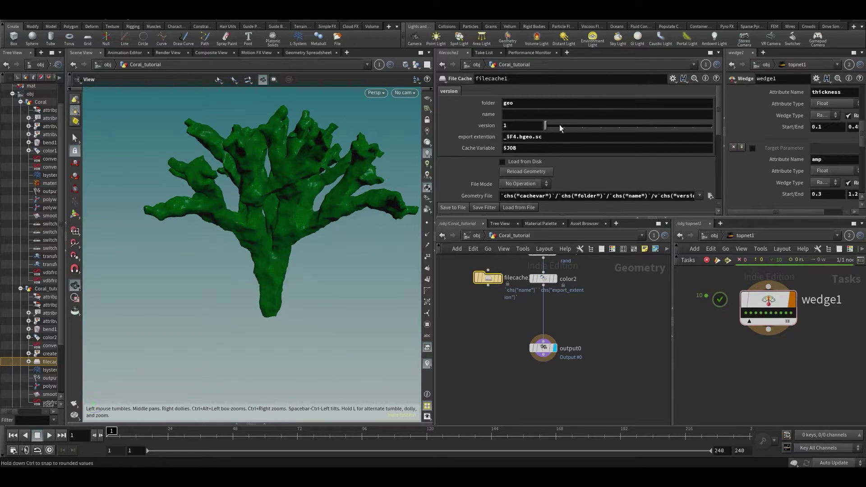
scroll(510, 207, down, 4)
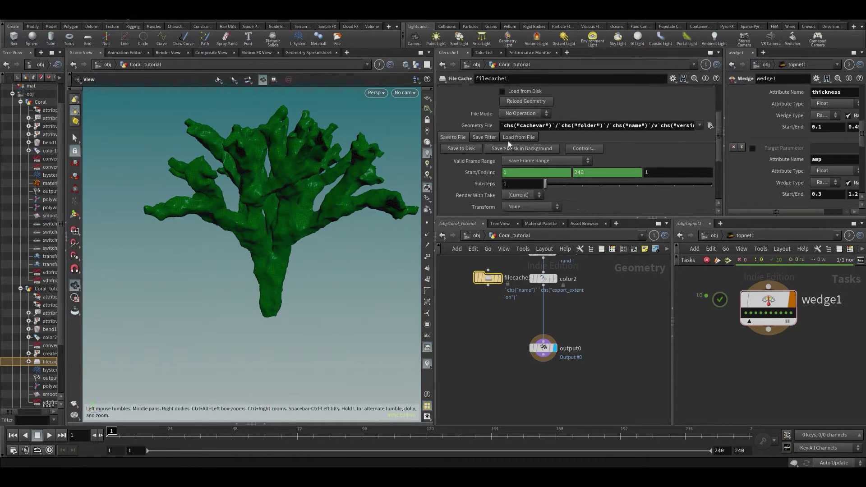
scroll(583, 105, up, 4)
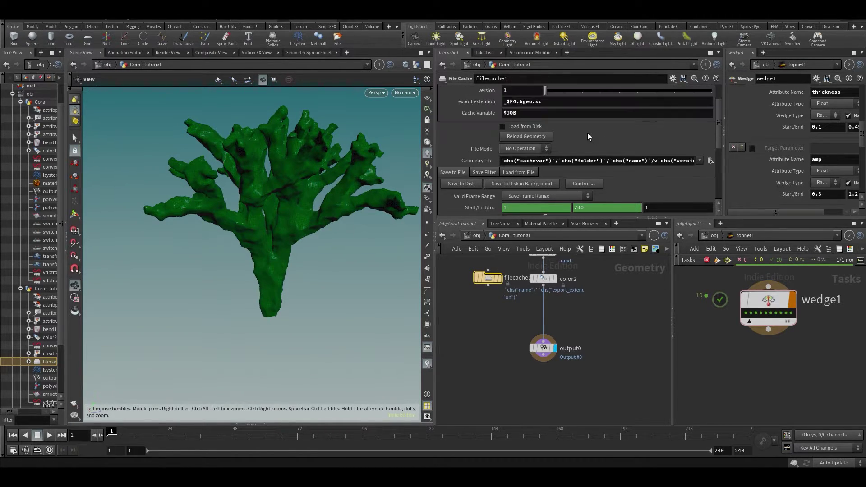
key(Return)
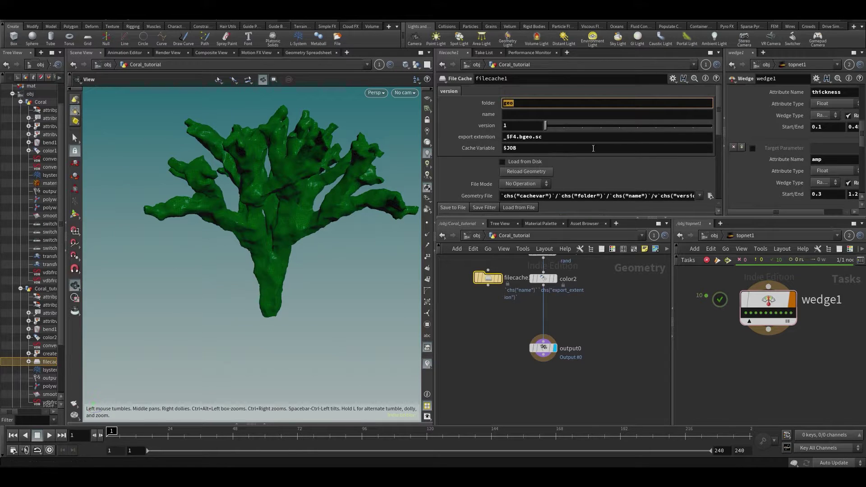
middle_drag(489, 323, 507, 378)
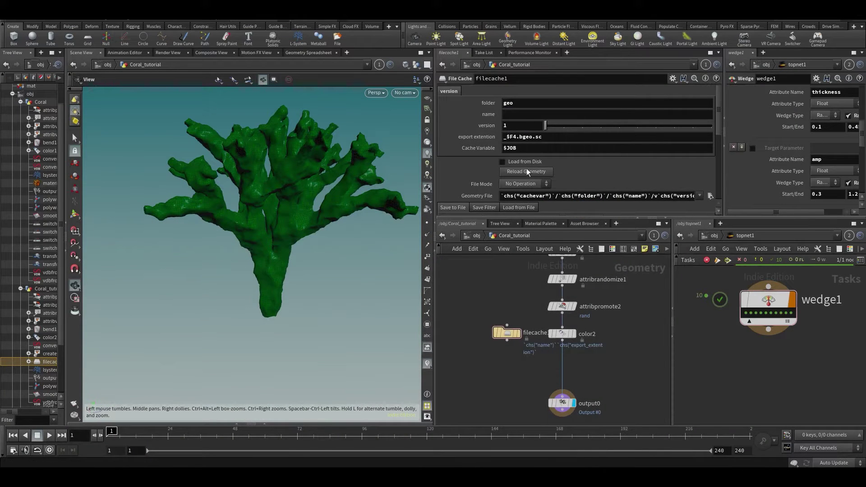
scroll(570, 154, down, 3)
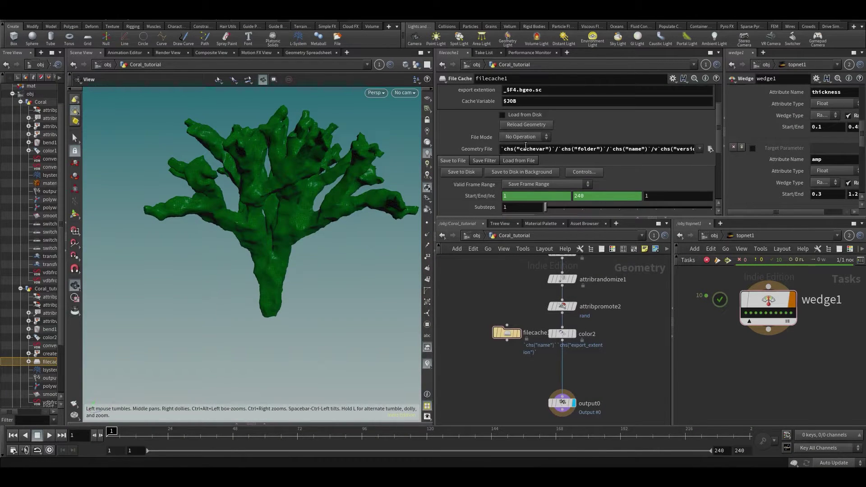
click(535, 150)
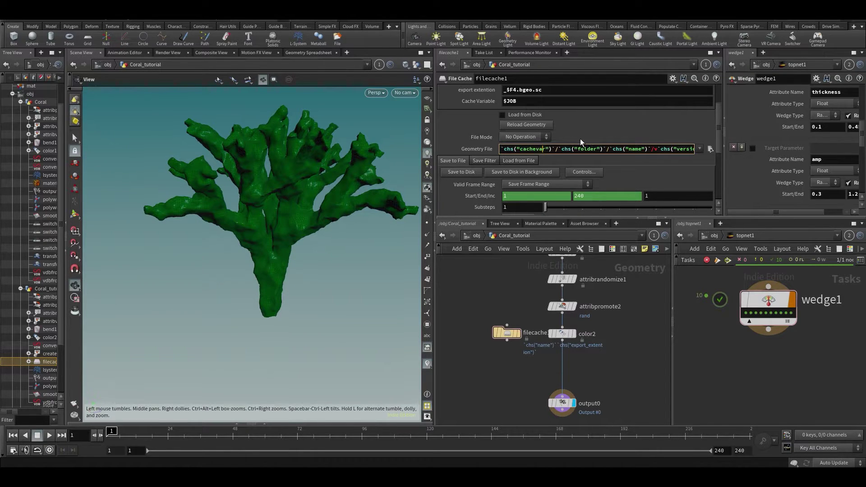
key(ctrl+a)
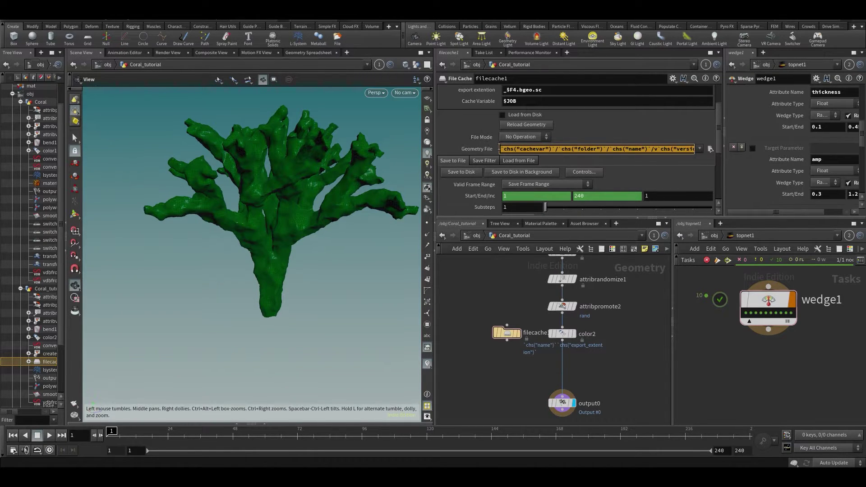
key(BackSpace)
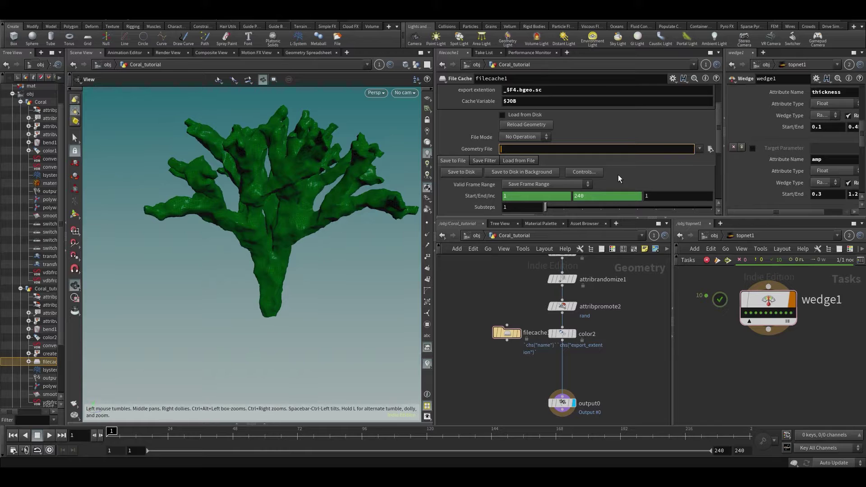
text($HI)
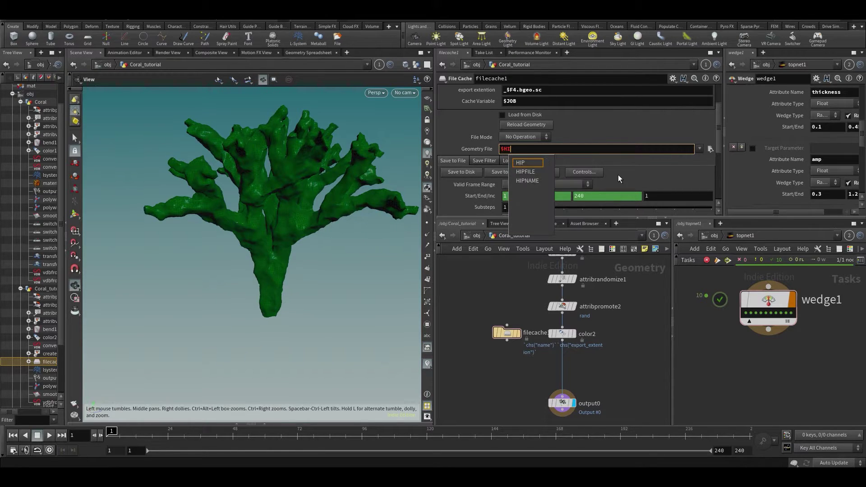
key(Escape)
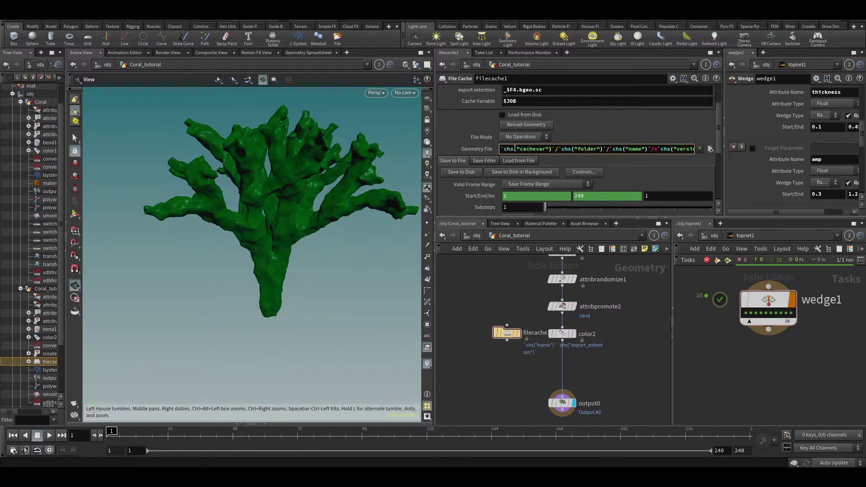
drag(515, 148, 638, 148)
key(ctrl+a)
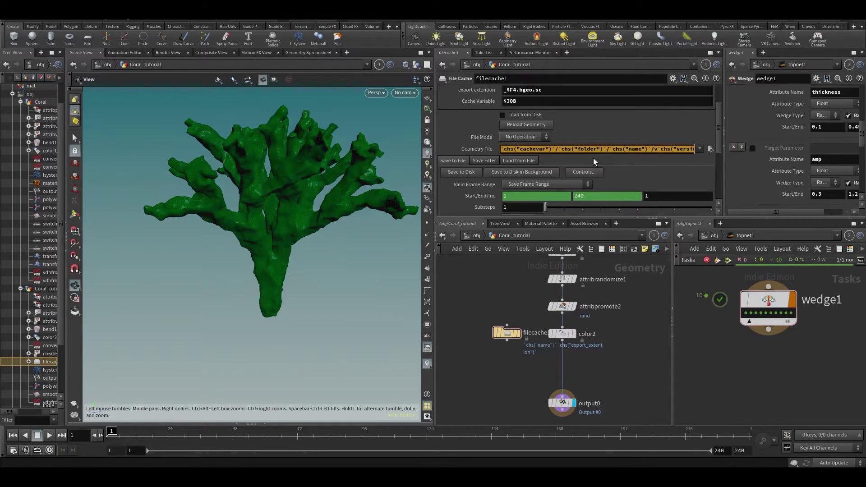
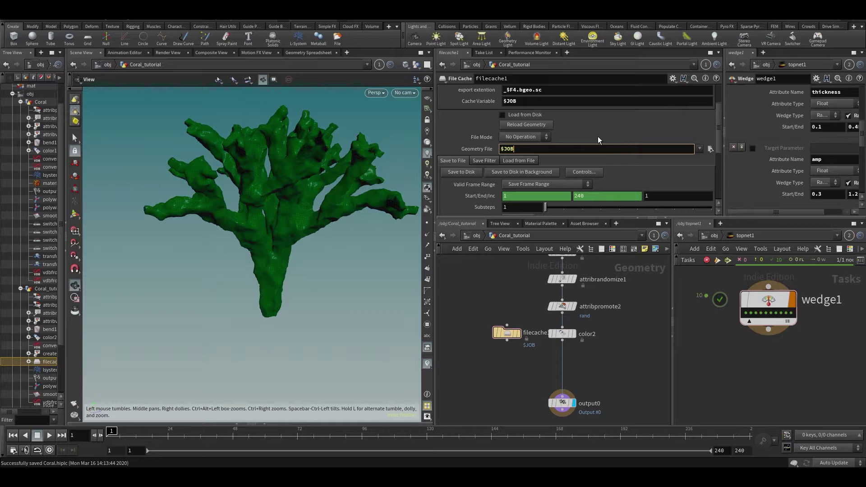
- Type /geo/coraltutorial/ after $JOB in filecache1's Geometry File field
text(/geo/coraltutorial/)
- Commit the path, then resume editing to append coral_1.bgeo.sc to it
key(Return)
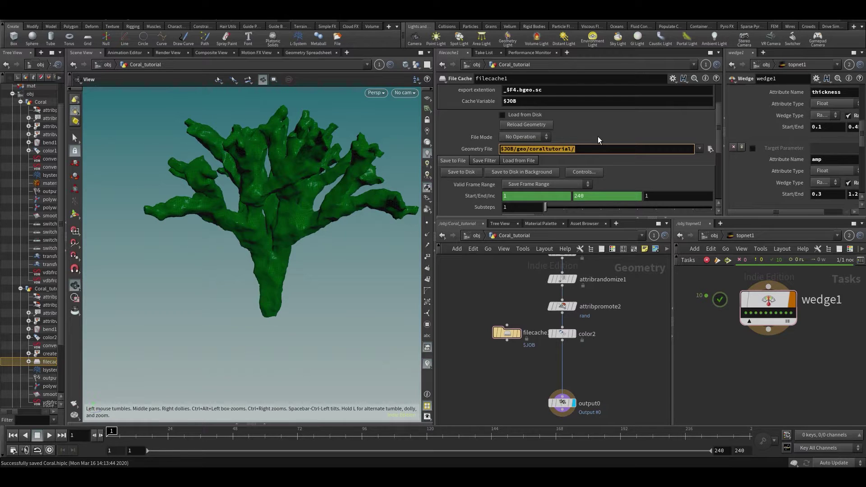
key(Right)
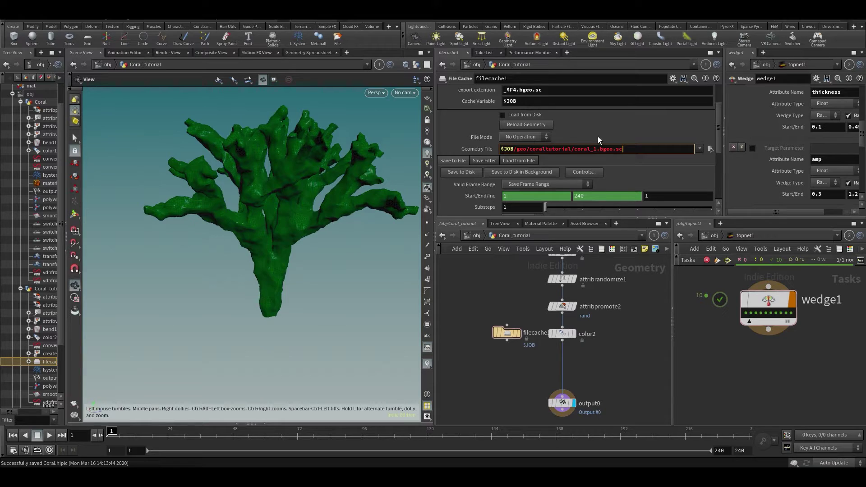
- Save the scene and drop filecache1 onto the wire between color2 and output0
middle_drag(644, 321, 637, 311)
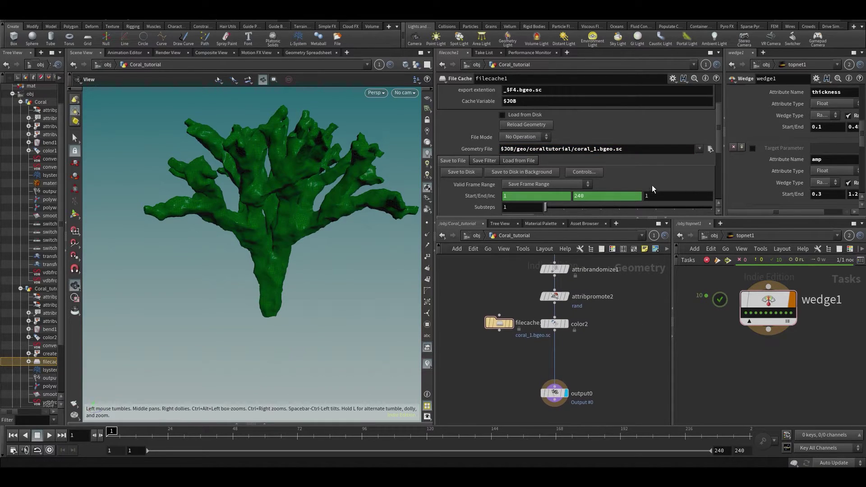
middle_drag(616, 339, 648, 353)
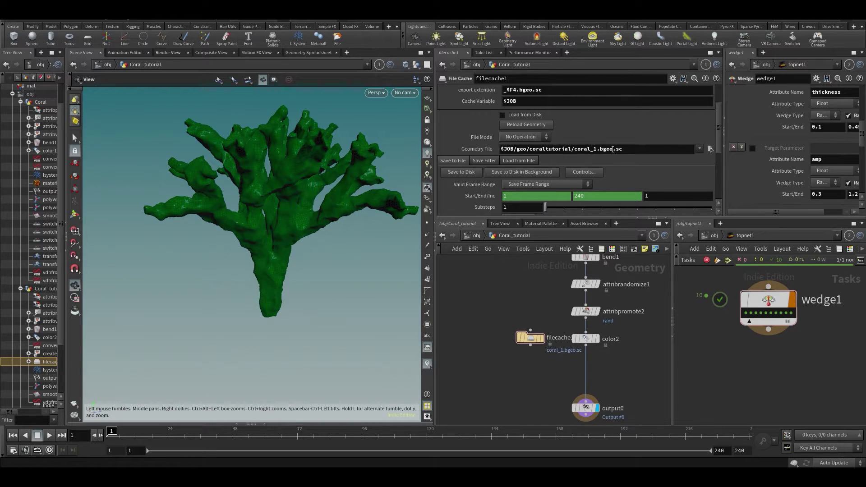
drag(612, 149, 626, 150)
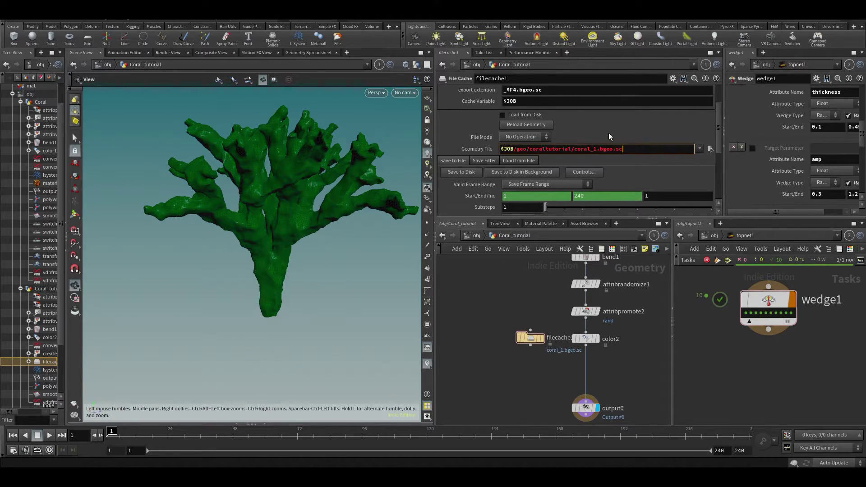
key(Return)
key(ctrl+s)
middle_drag(666, 403, 643, 360)
drag(499, 307, 559, 346)
- Inspect the bgeo.sc extension and search 'rop a' without adding a node
click(626, 149)
drag(625, 149, 603, 173)
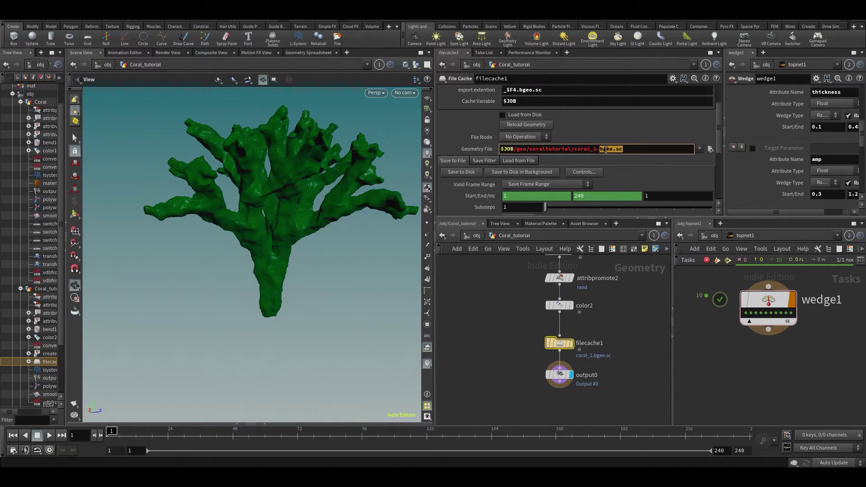
middle_drag(639, 343, 569, 333)
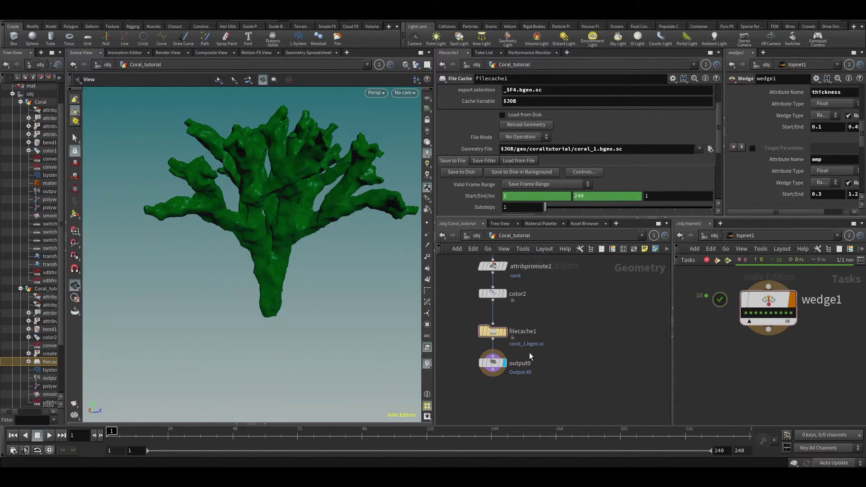
key(Tab)
text(rop a)
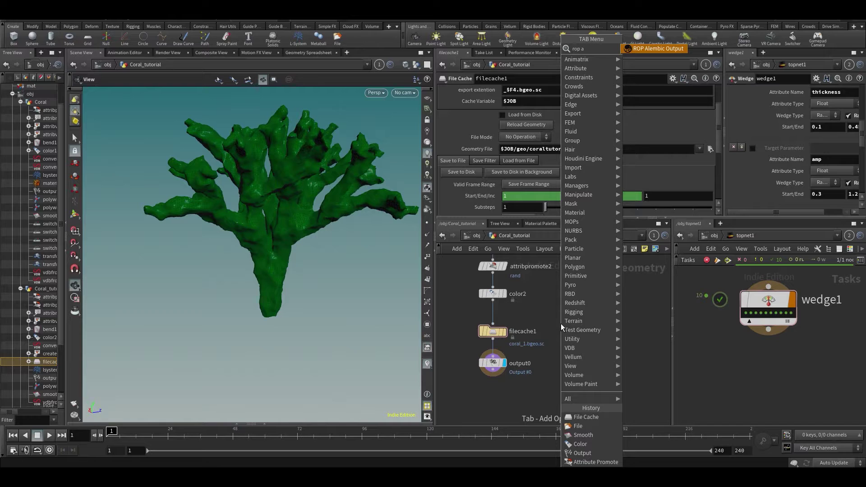
click(650, 321)
middle_drag(561, 298, 600, 314)
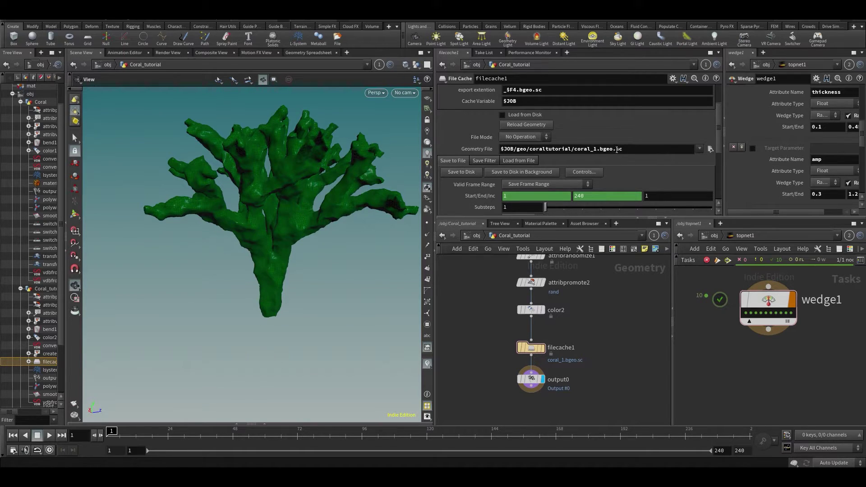
- Review filecache1's coral_1.bgeo.sc Geometry File path and commit it unchanged
scroll(616, 152, down, 2)
click(595, 136)
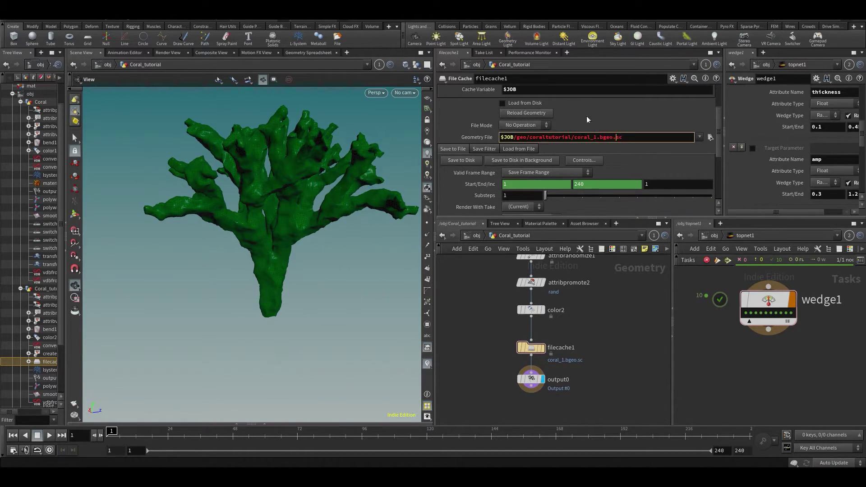
middle_drag(617, 326, 610, 357)
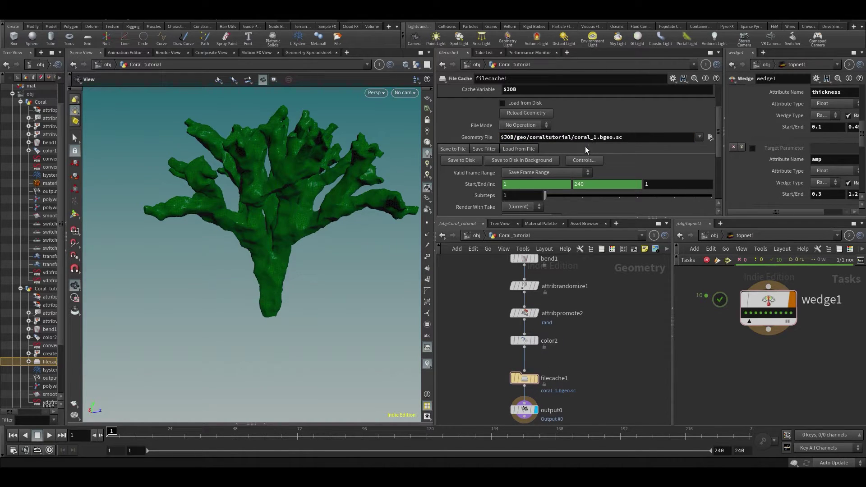
drag(574, 137, 613, 137)
click(632, 137)
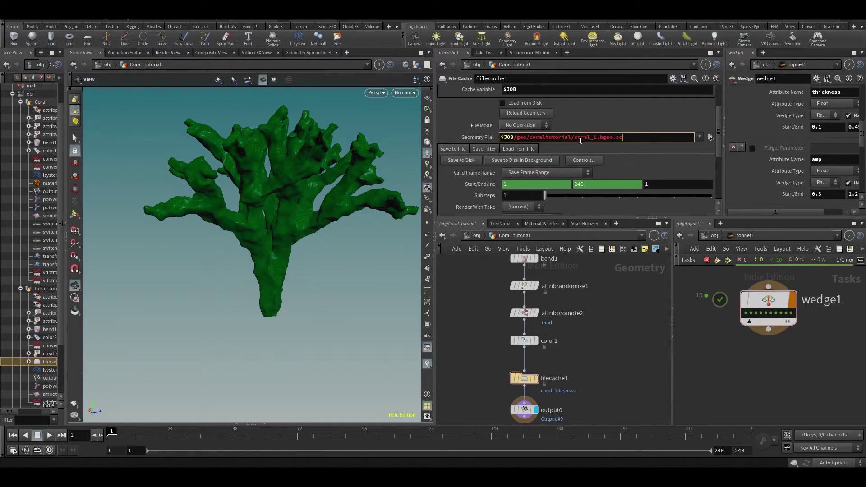
key(Return)
- Set Valid Frame Range to Save Current Frame and check the coraltutorial cache folder
click(516, 175)
click(526, 180)
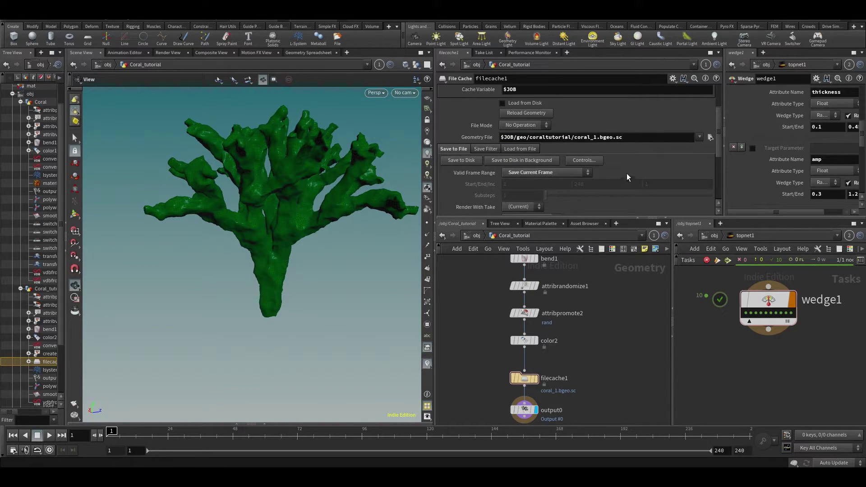
scroll(625, 178, up, 1)
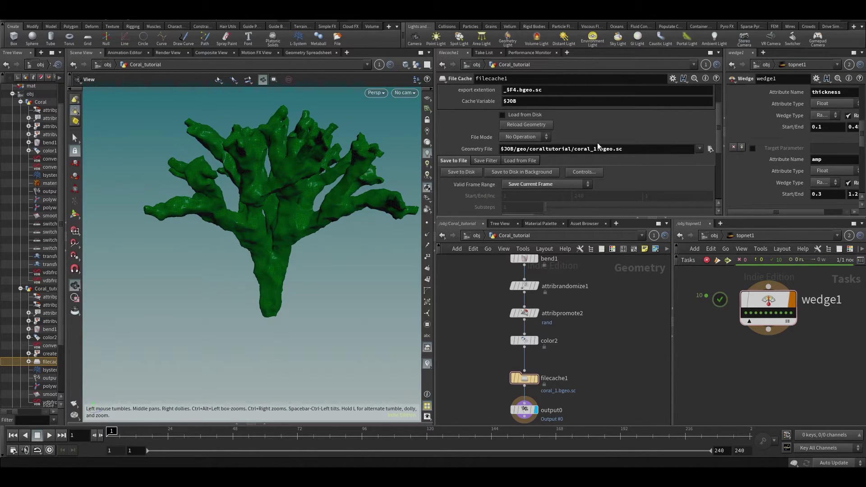
click(713, 152)
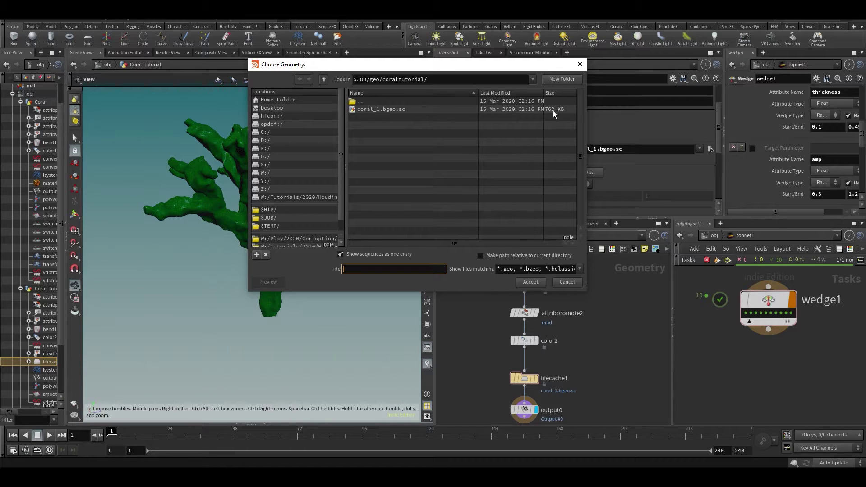
click(567, 282)
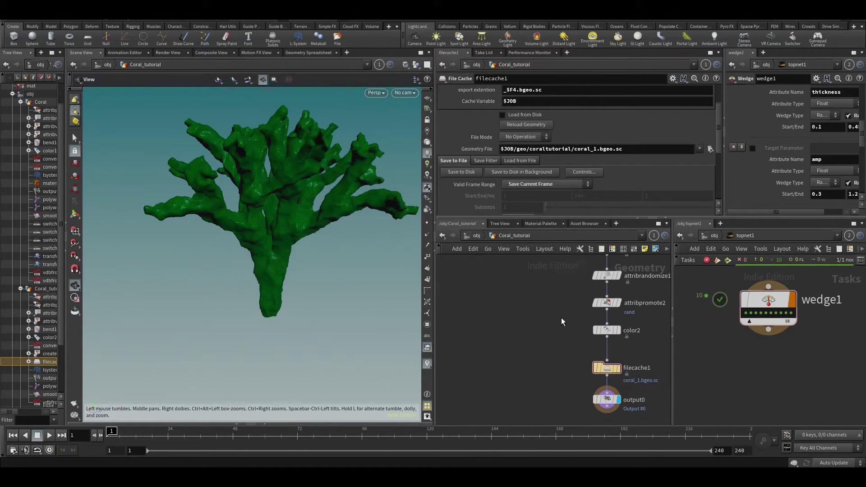
- Pick a File node from the node creation search
key(Tab)
text(file)
key(Return)
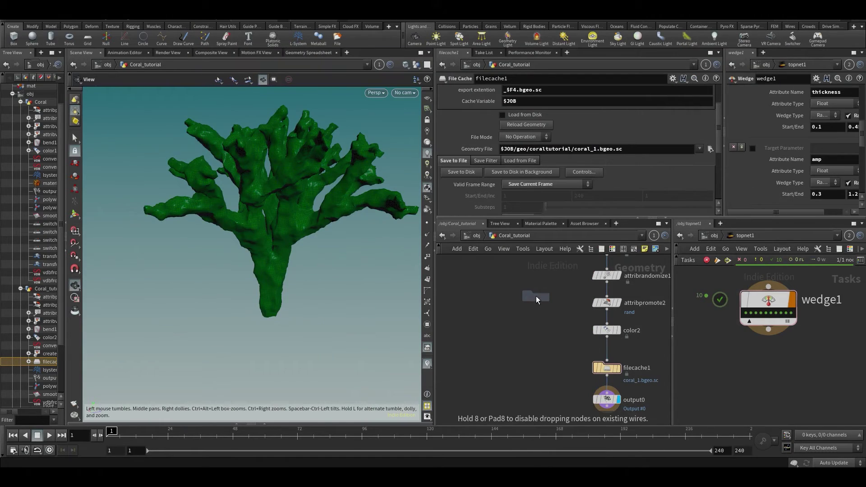
- Place file1, load coral_1.bgeo.sc into it, and set its display flag
click(516, 305)
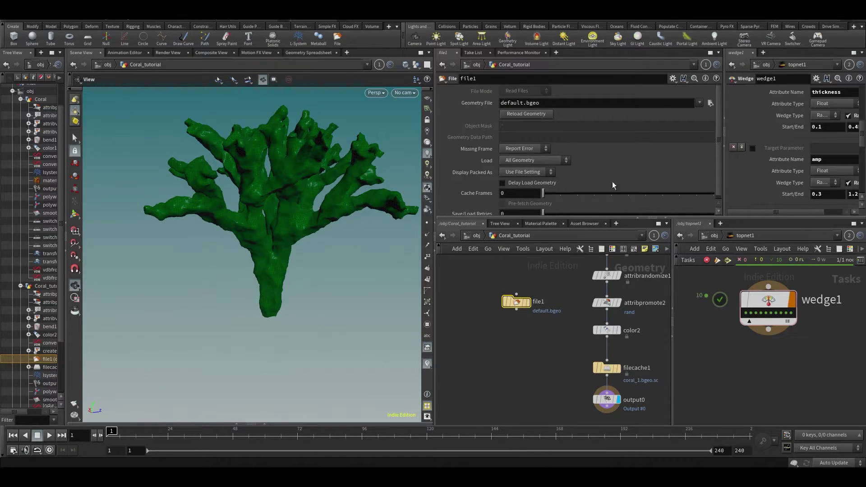
click(710, 102)
double_click(370, 112)
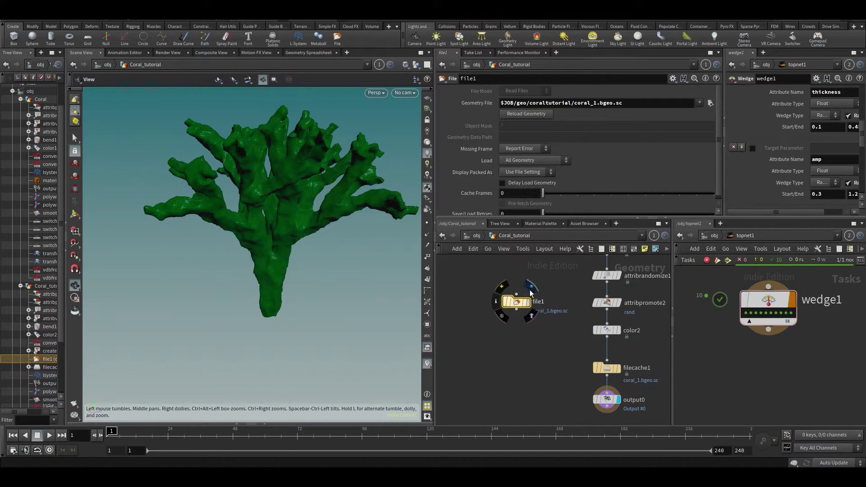
click(531, 288)
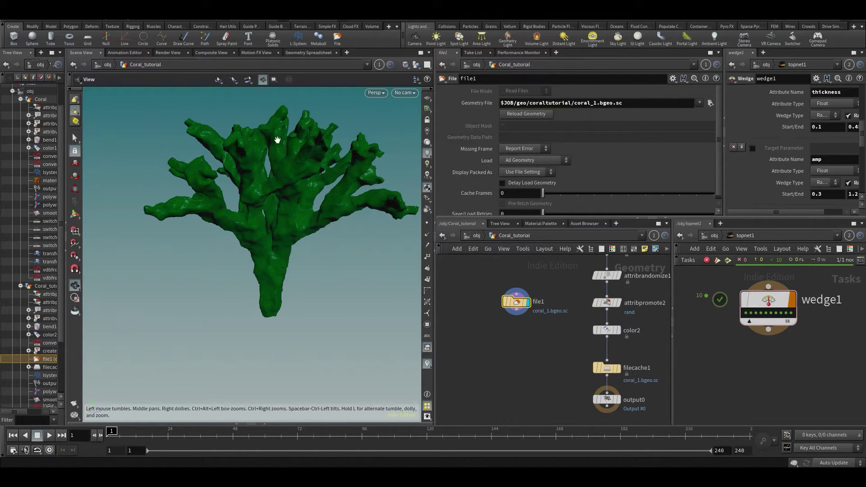
- Paste filecache1's Geometry File into file1 as a relative reference, chs("../filecache1/file")
middle_drag(533, 352, 526, 352)
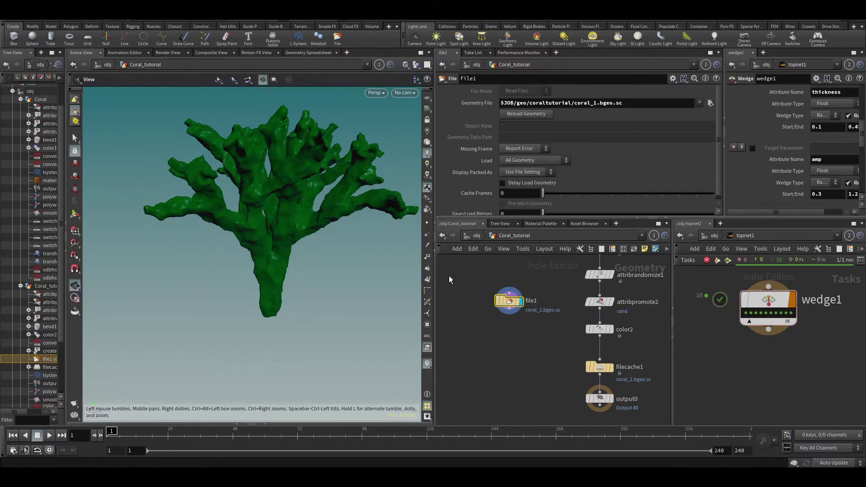
middle_drag(513, 362, 481, 326)
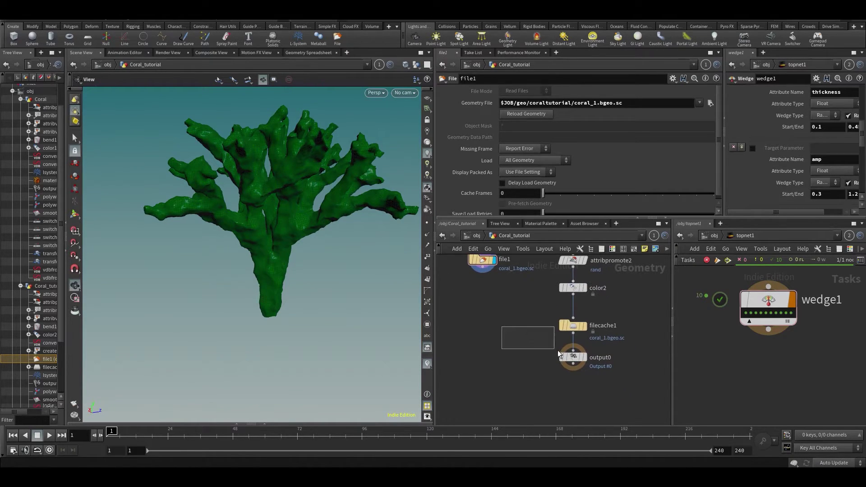
click(571, 326)
scroll(521, 130, up, 2)
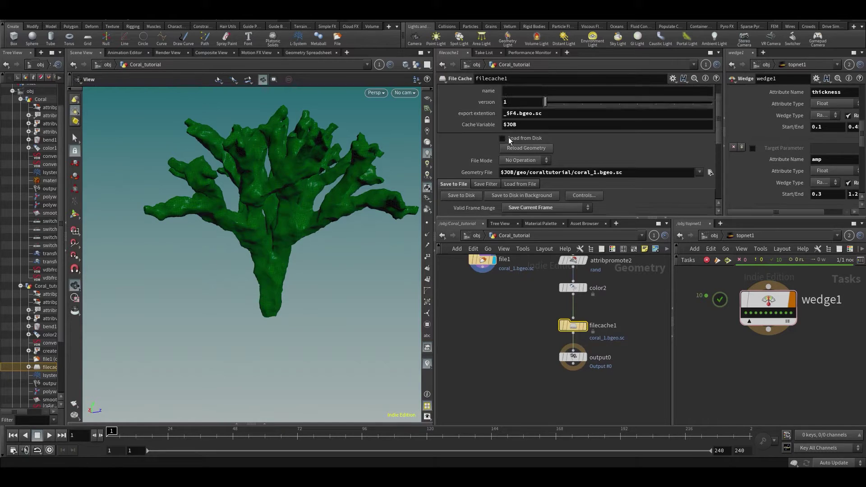
right_click(490, 175)
click(505, 240)
middle_drag(503, 315, 506, 338)
drag(494, 345, 465, 261)
right_click(479, 101)
click(525, 194)
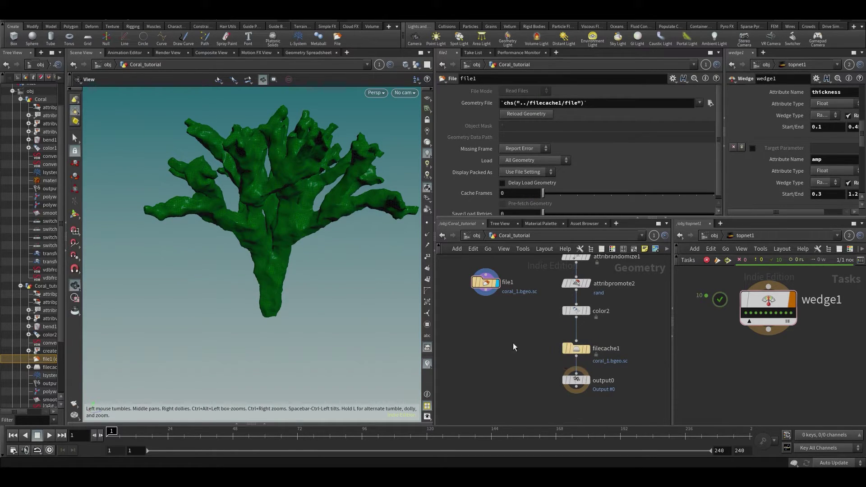
drag(485, 284, 478, 331)
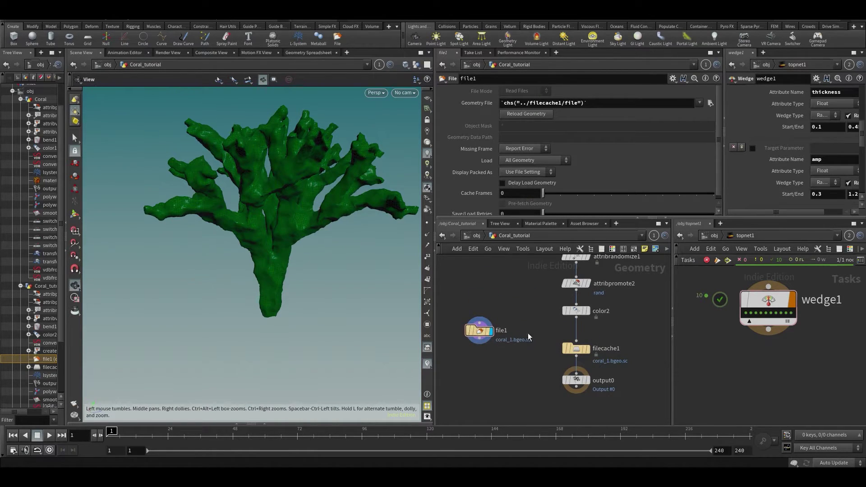
- Change filecache1's Geometry File from coral_1 to coral_2.bgeo.sc
click(577, 350)
click(596, 172)
key(BackSpace)
text(2)
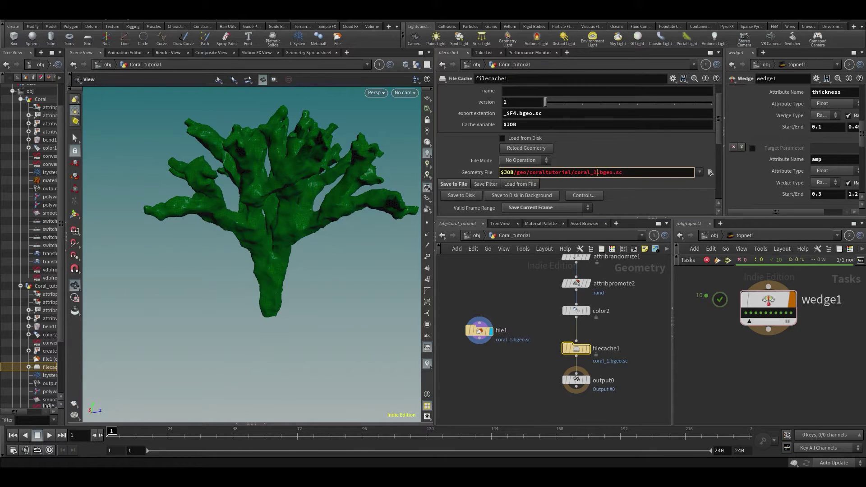
key(Return)
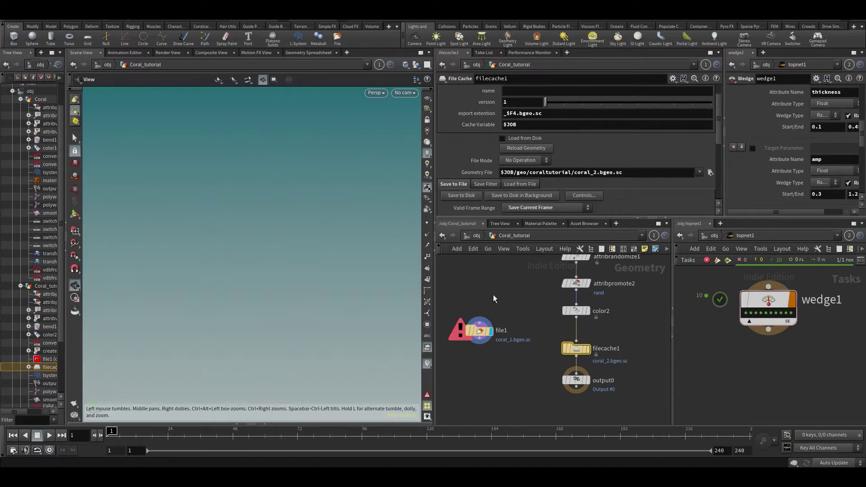
- Reload file1, check coral_1 and coral_2 in the browser, then save the scene
click(480, 332)
click(525, 114)
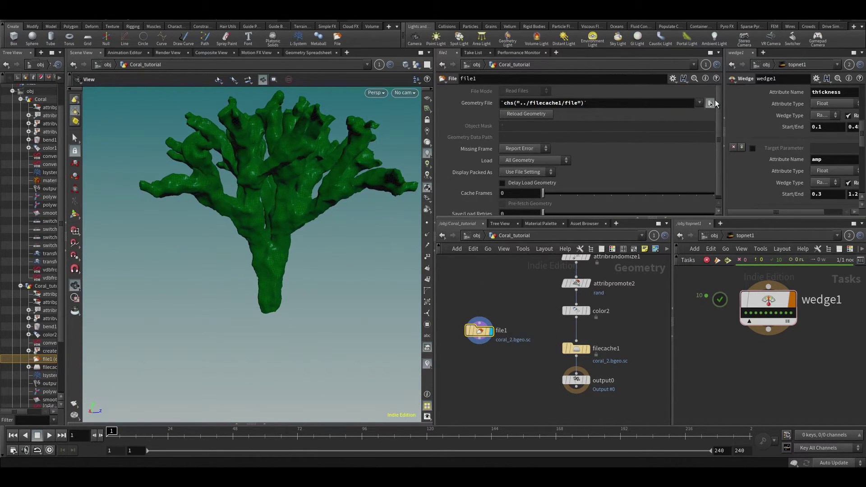
click(710, 103)
click(370, 255)
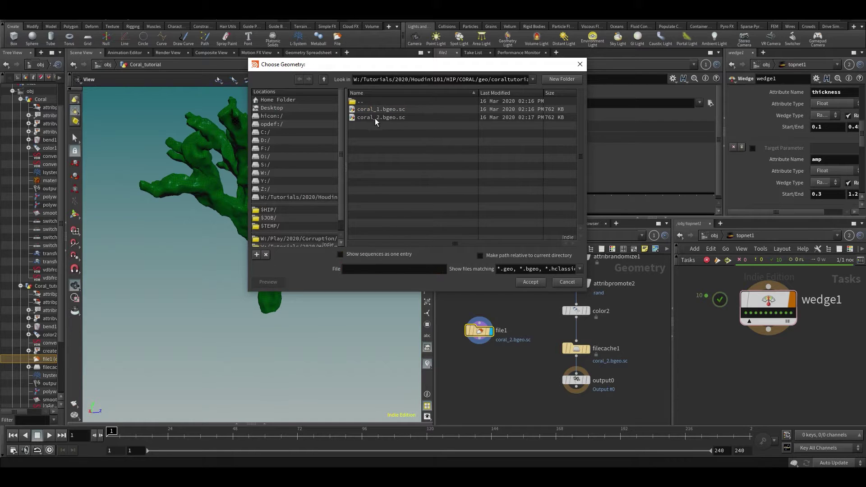
click(565, 282)
key(ctrl+s)
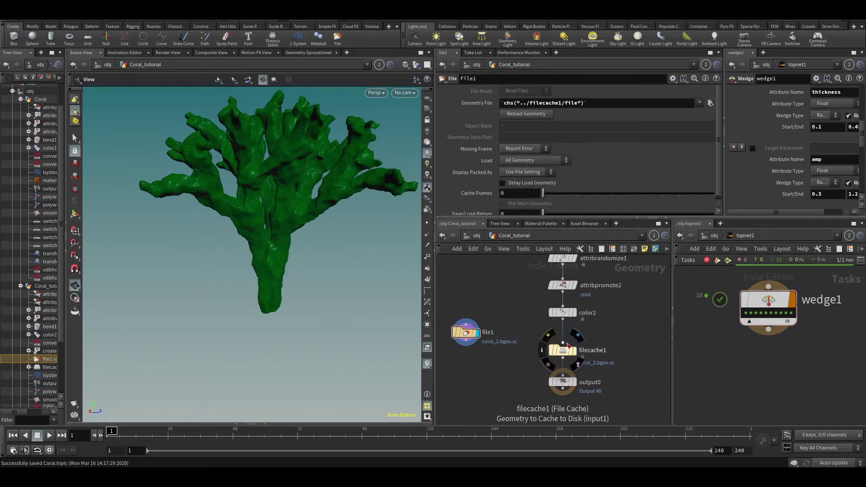
- Tumble the coral view and move filecache1 directly under color2
scroll(499, 363, down, 3)
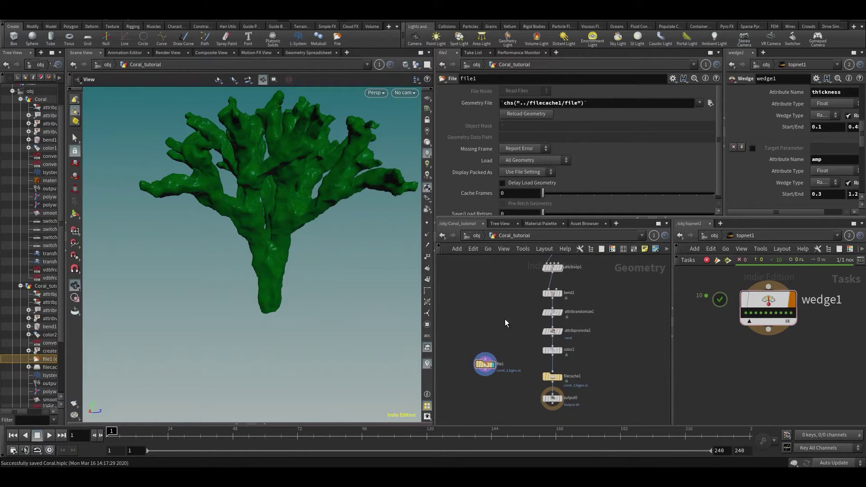
middle_drag(505, 318, 482, 306)
drag(290, 221, 267, 222)
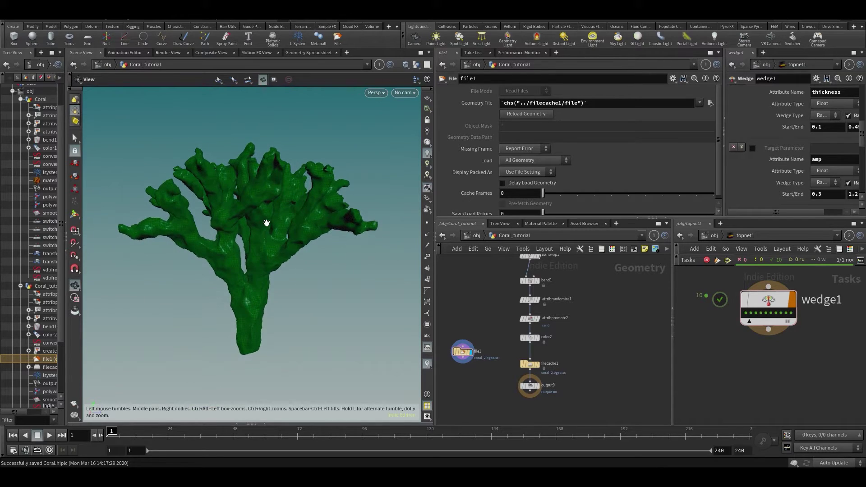
scroll(259, 236, up, 2)
scroll(553, 371, up, 2)
drag(528, 363, 528, 351)
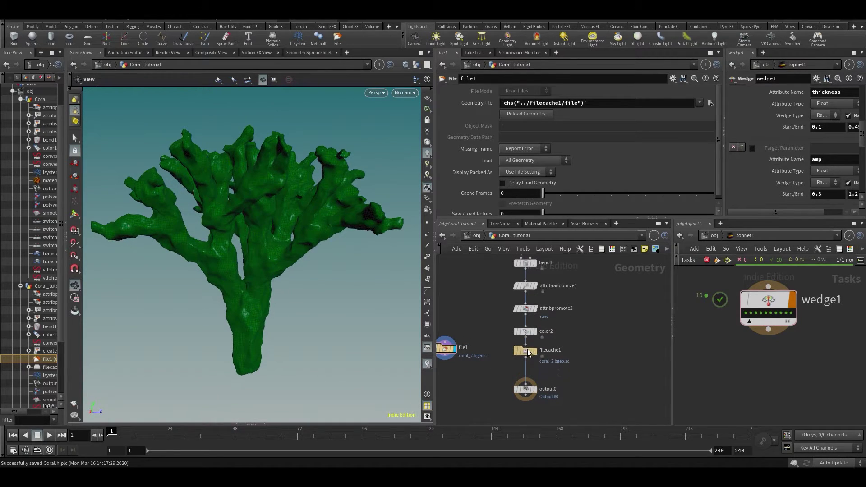
click(529, 354)
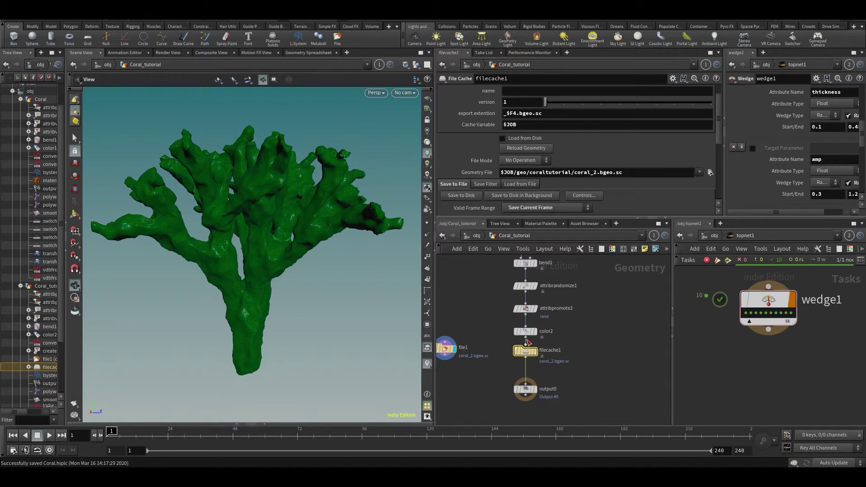
- Rename the cache file to coral_2_$F4.bgeo.sc, shift filecache1 down, and save
click(596, 172)
key(BackSpace)
text(2)
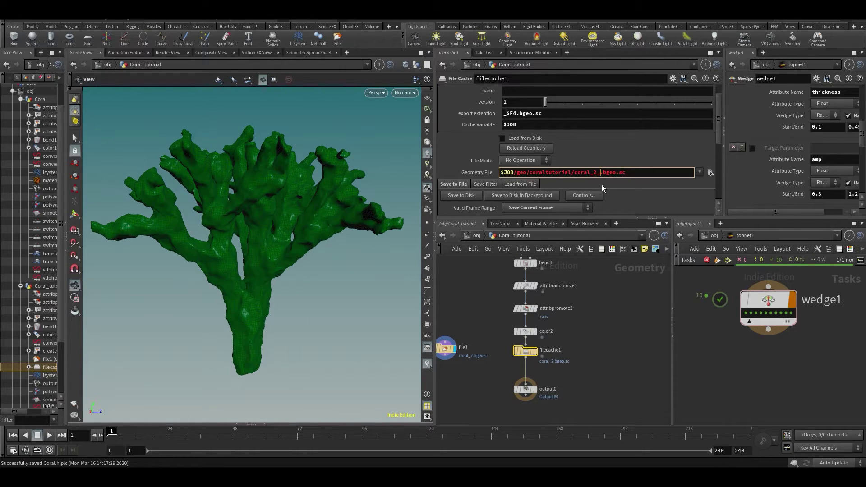
text(_$F)
text(4)
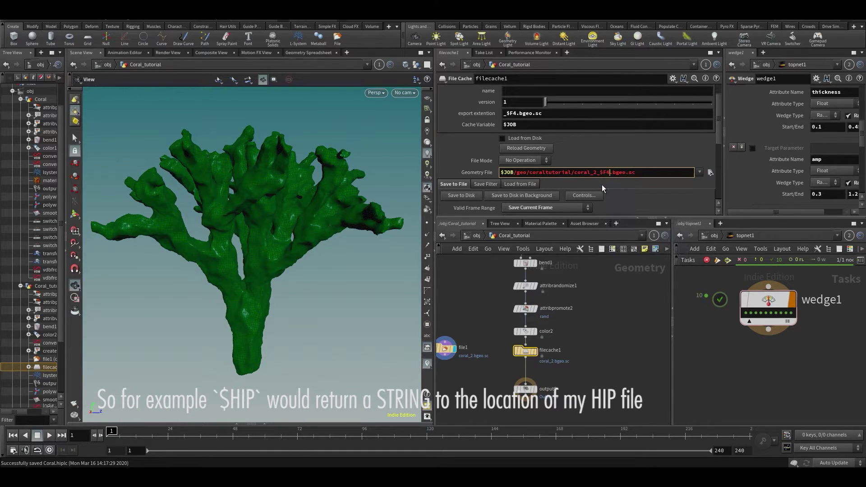
key(Return)
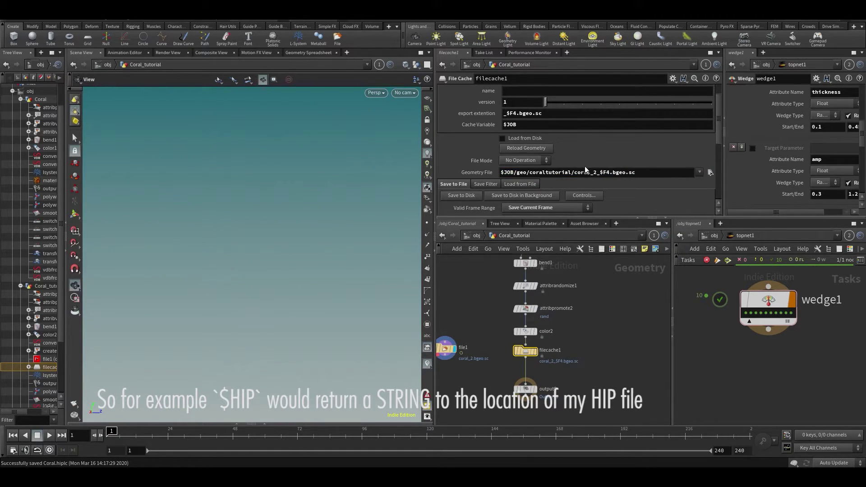
click(600, 174)
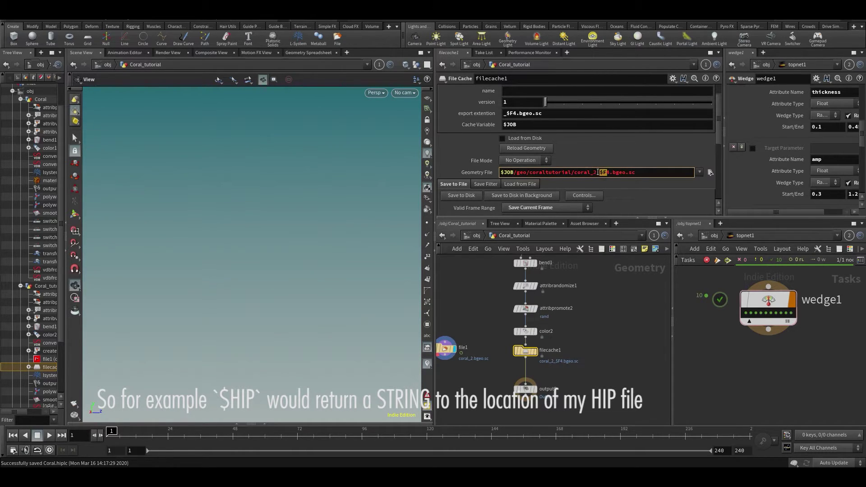
click(609, 171)
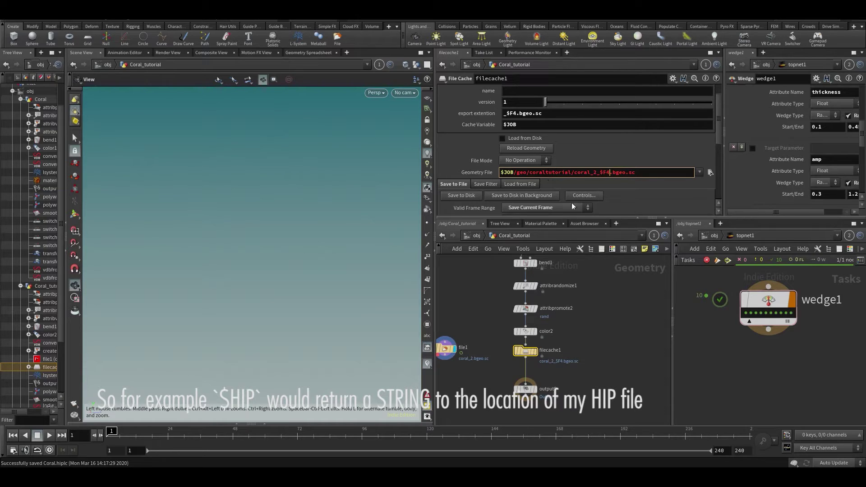
click(717, 318)
ctrl+drag(528, 352, 524, 372)
key(ctrl+s)
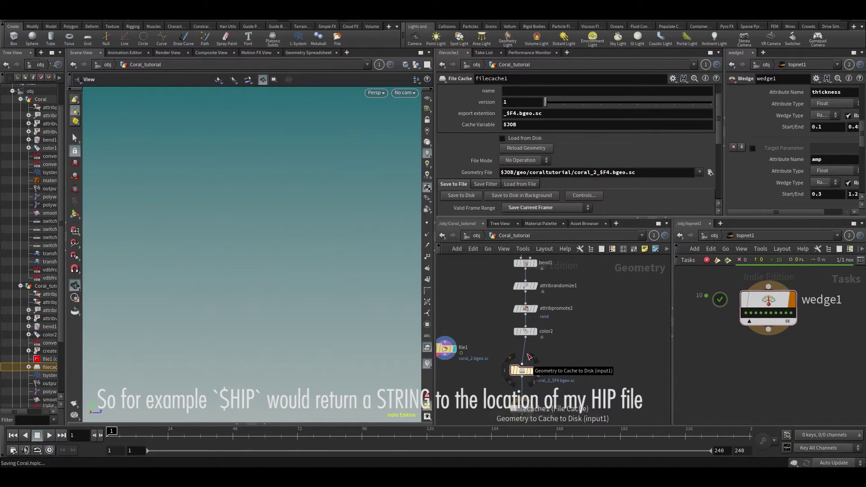
- Add a Transform node using the 'tran' node search
key(Tab)
text(tran)
key(Return)
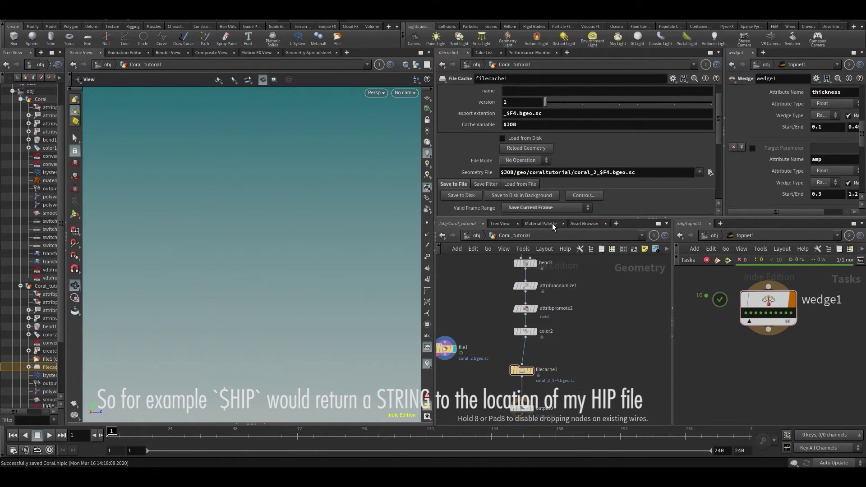
- Insert transform1 between color2 and filecache1 with Rotate Y set to $F, and display it
click(528, 349)
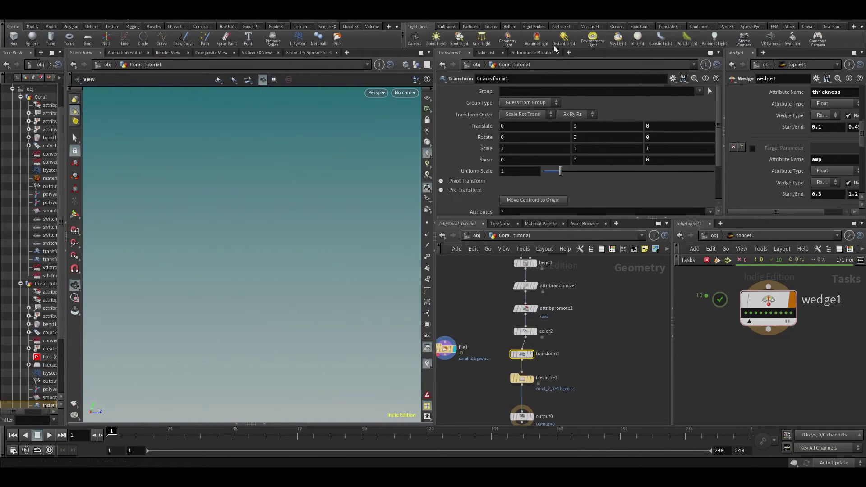
click(601, 134)
text($)
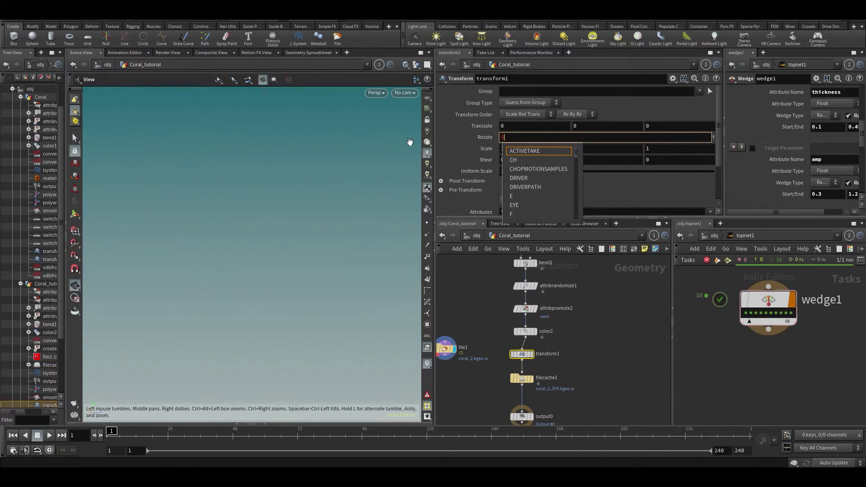
text(F)
key(Return)
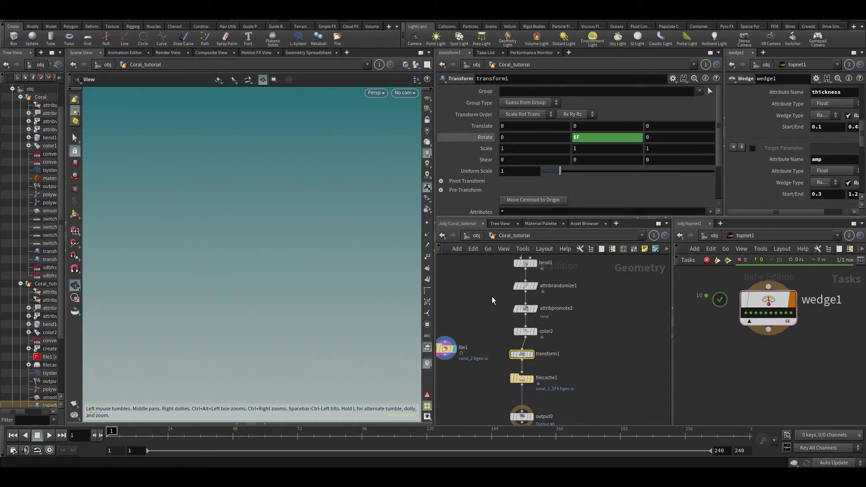
scroll(539, 361, up, 2)
click(529, 358)
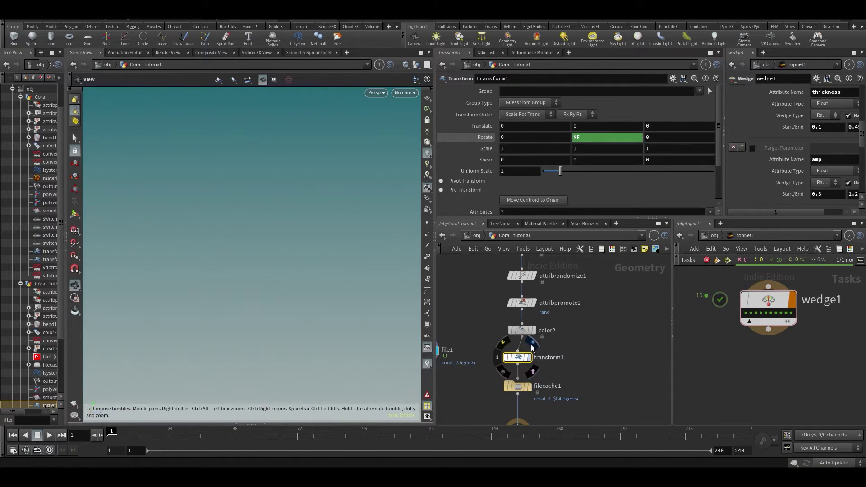
- Play the timeline to watch the coral spin, then return to the first frame
key(Up)
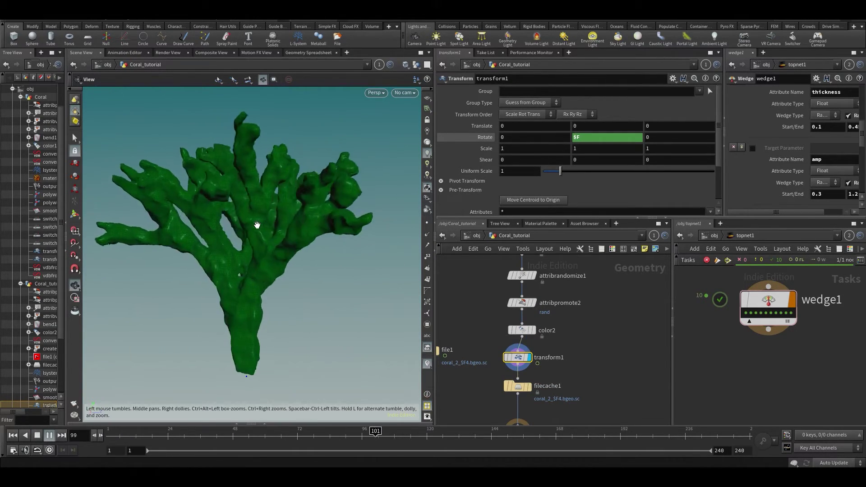
key(ctrl+Up)
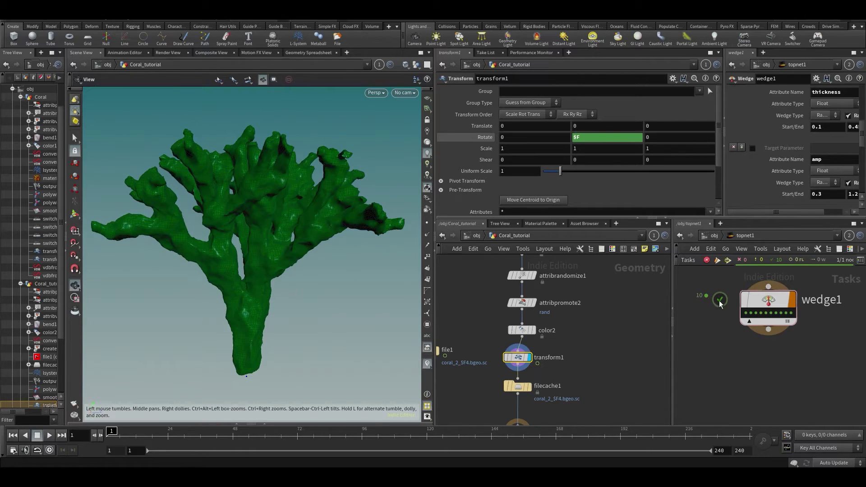
middle_drag(646, 333, 642, 303)
click(514, 356)
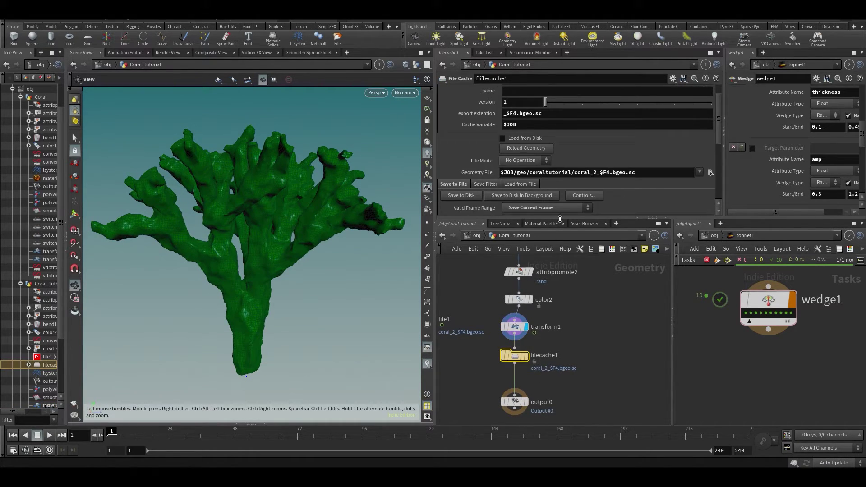
- Change the path to coral_2_$F.bgeo.sc and cache frames 1–50 to disk
click(608, 175)
key(BackSpace)
key(Return)
scroll(583, 185, down, 2)
click(548, 161)
click(554, 176)
right_click(596, 173)
click(620, 276)
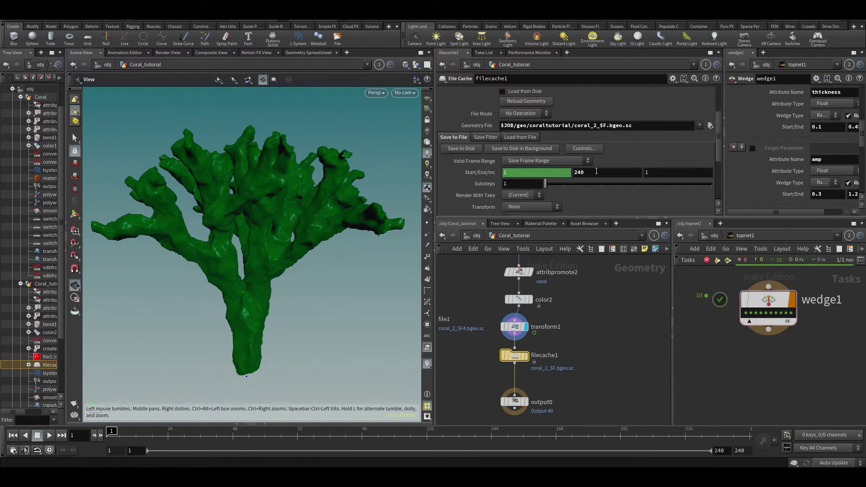
click(594, 177)
text(50)
key(Return)
scroll(505, 142, up, 1)
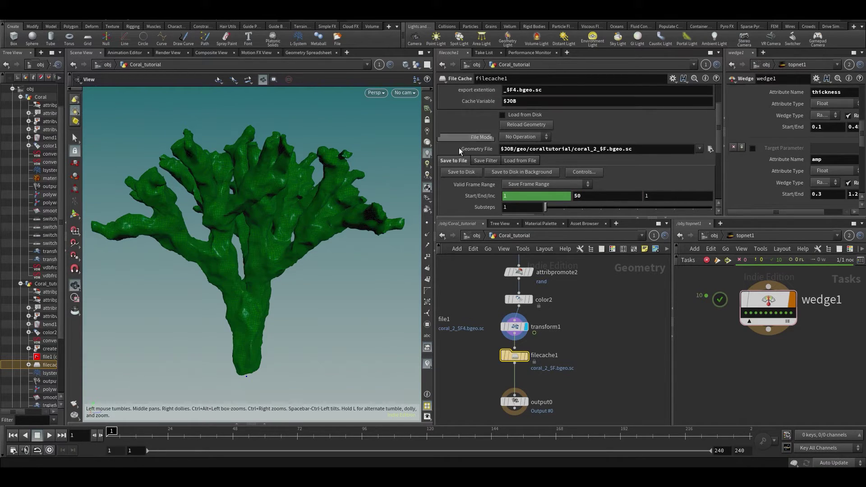
click(461, 172)
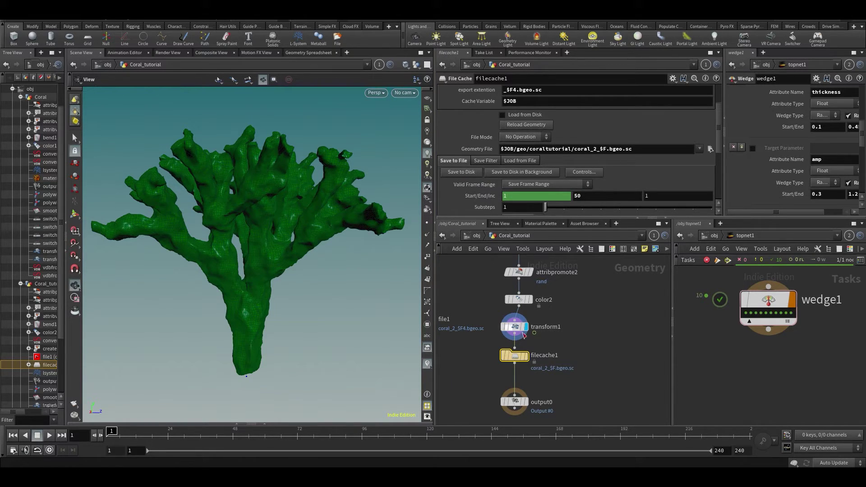
- Display filecache1, scrub the cached frames, and enable Load from Disk
click(526, 355)
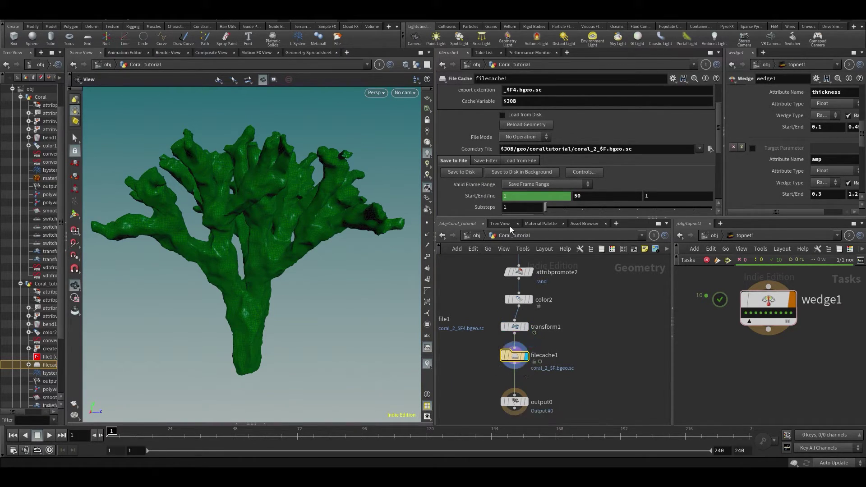
drag(273, 439, 195, 439)
click(517, 117)
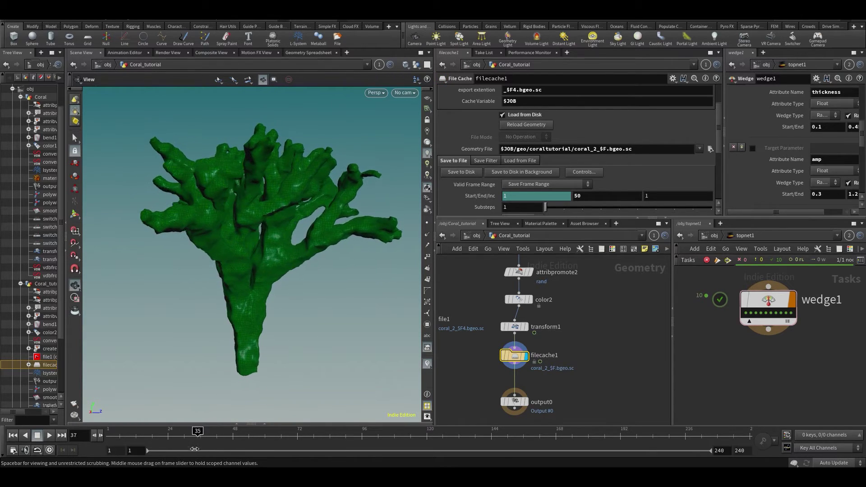
middle_drag(475, 308, 523, 324)
click(472, 337)
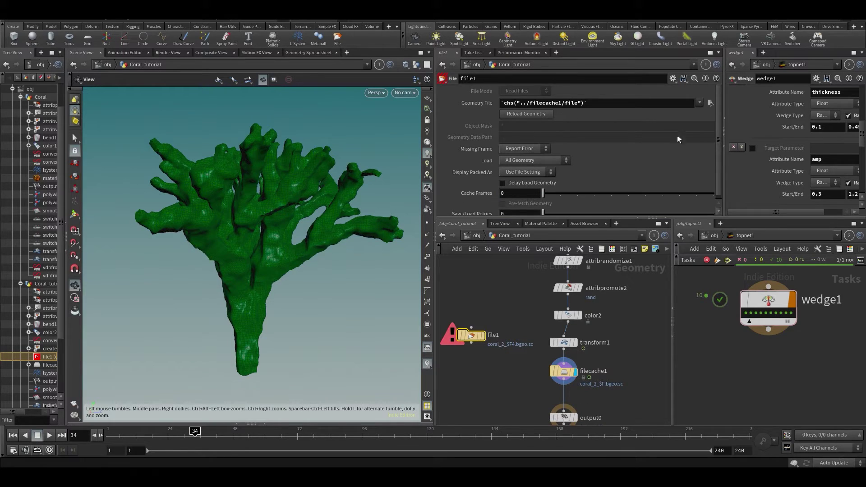
click(710, 104)
click(341, 254)
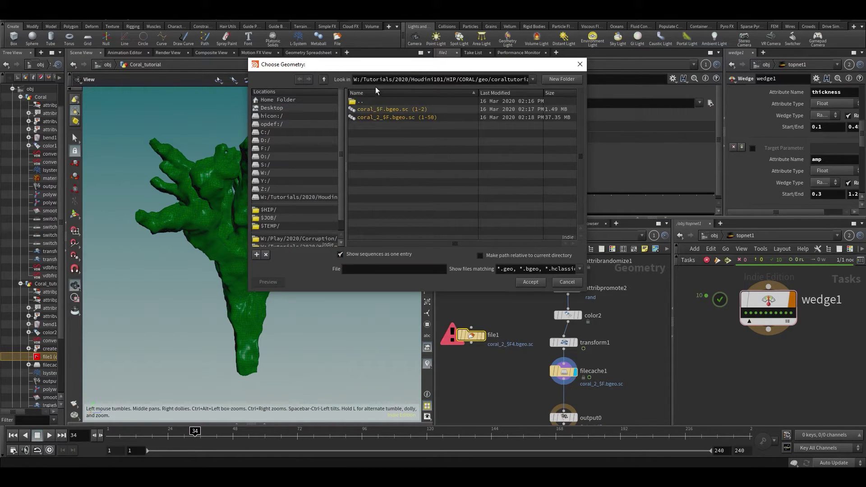
click(420, 118)
click(526, 282)
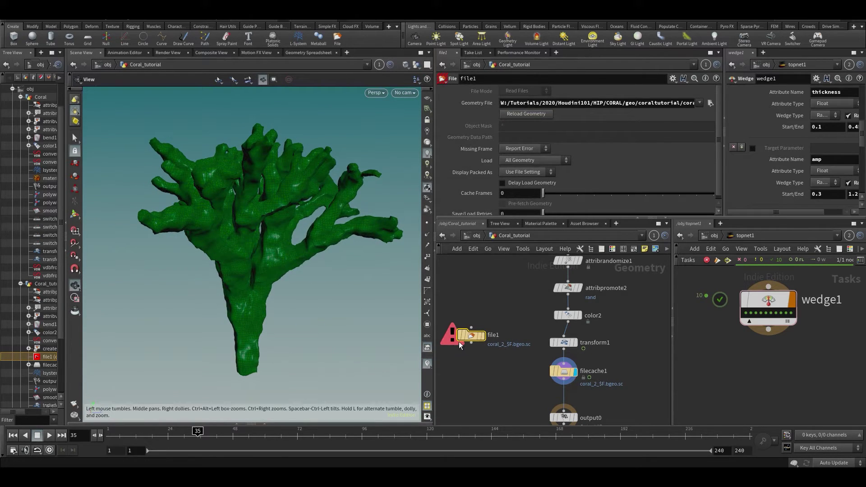
click(483, 336)
click(163, 435)
drag(160, 437, 197, 436)
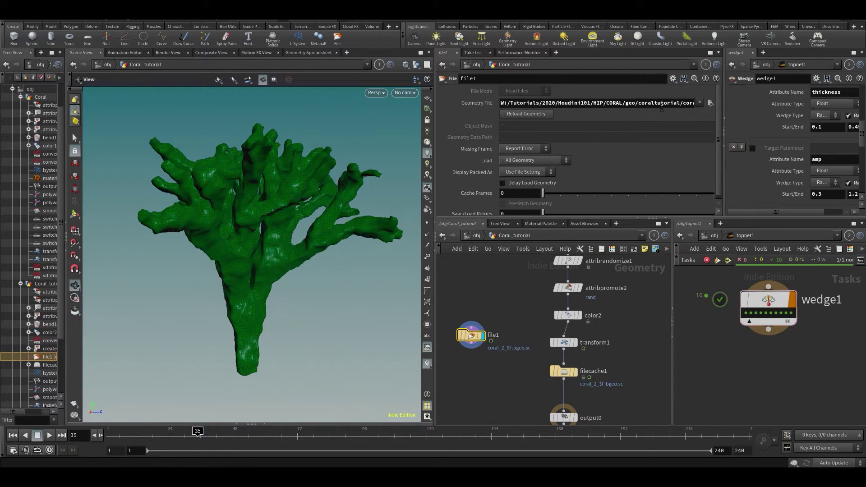
click(711, 103)
click(389, 253)
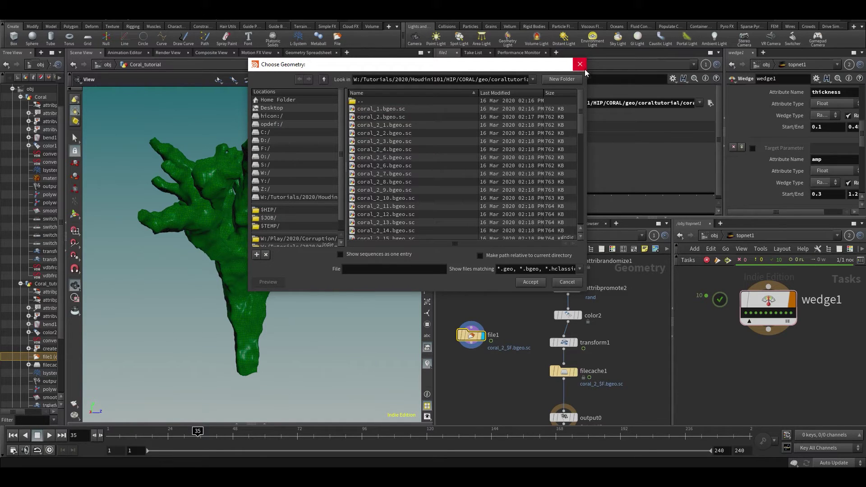
click(567, 282)
drag(537, 373, 577, 392)
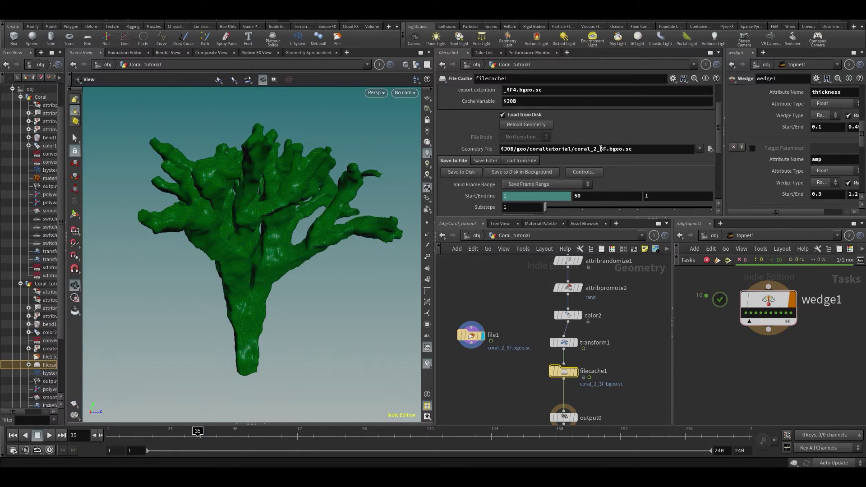
click(471, 334)
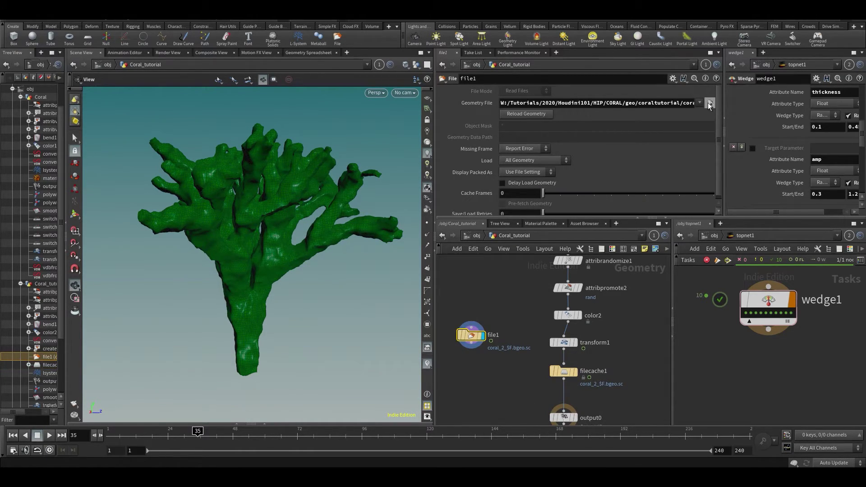
click(710, 103)
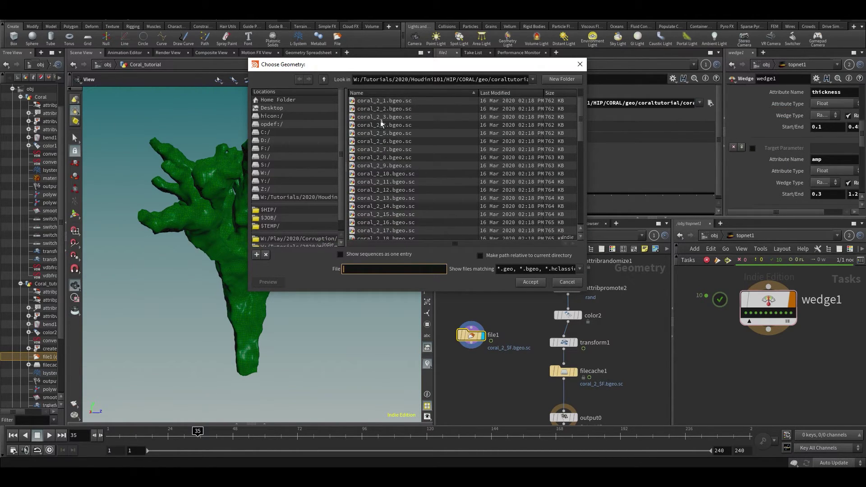
scroll(387, 174, down, 3)
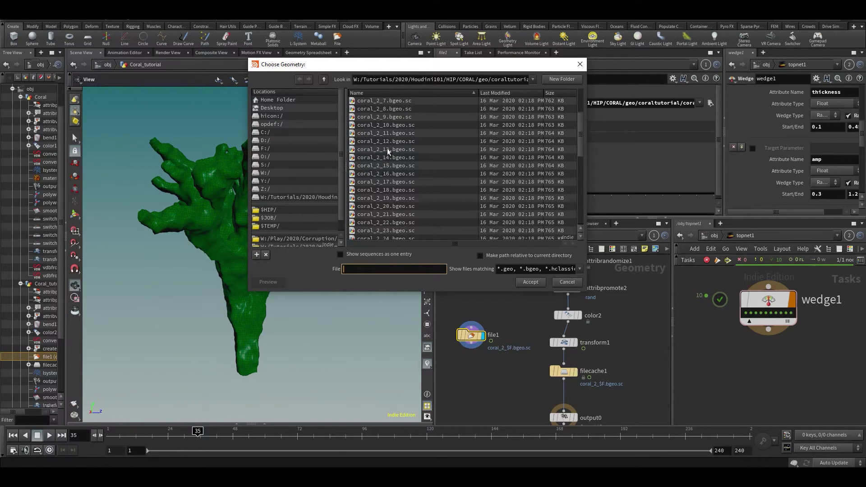
scroll(388, 146, up, 2)
scroll(388, 159, up, 1)
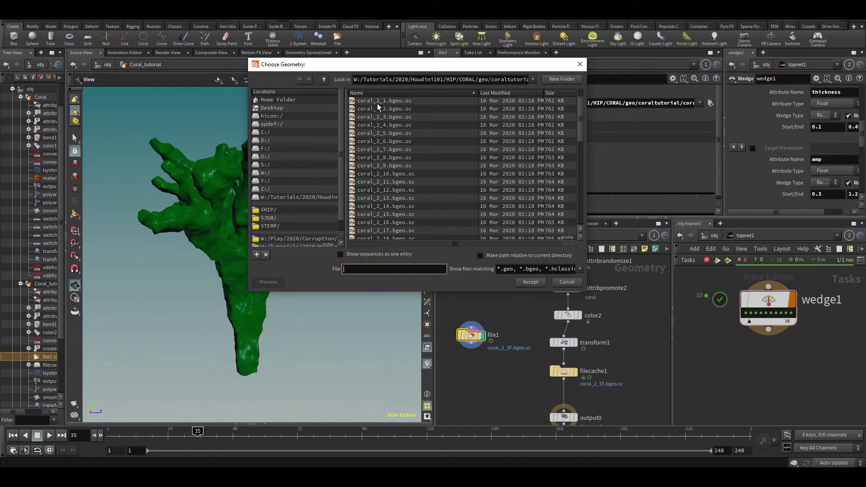
scroll(386, 113, up, 1)
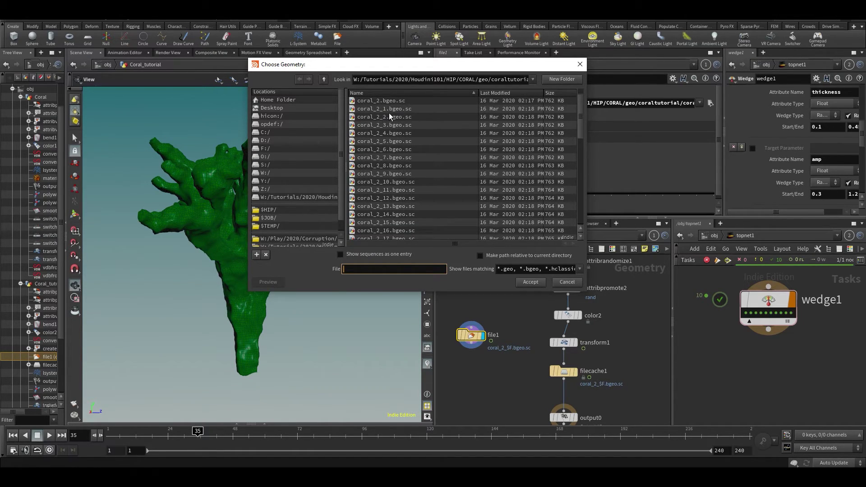
click(580, 64)
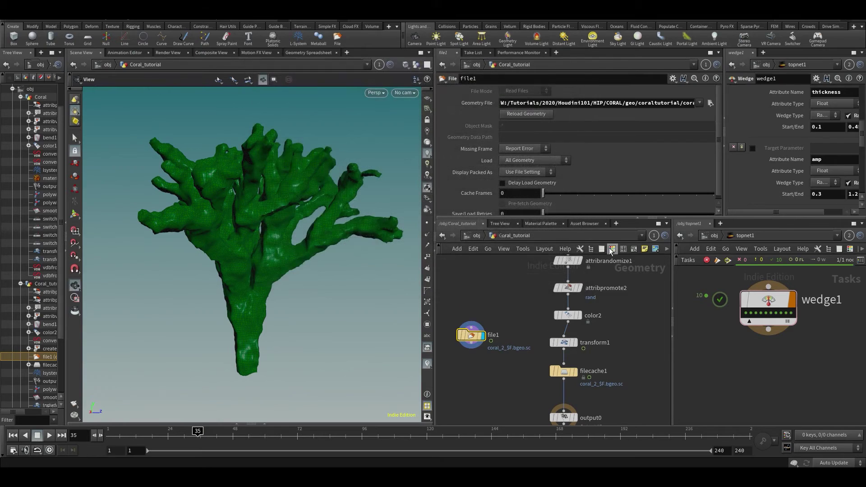
- Change filecache1's path back to the padded coral_2_$F4.bgeo.sc
click(564, 371)
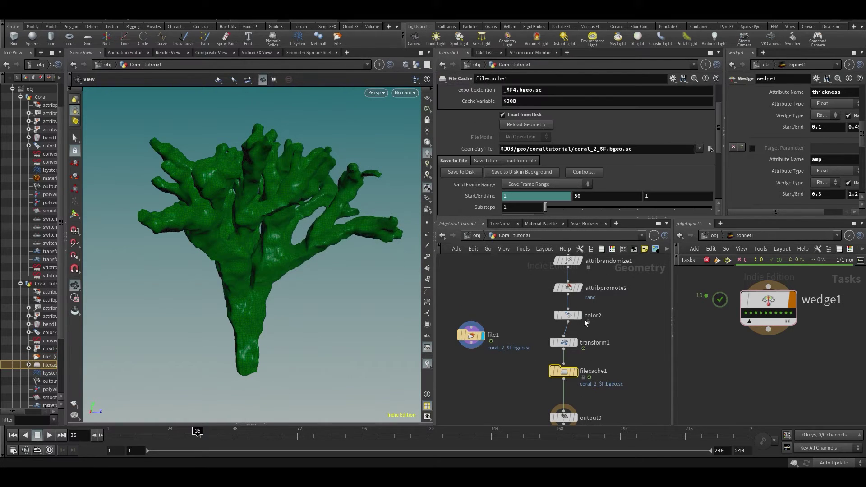
click(608, 148)
text(4)
key(Return)
- Load the coral_2_$F.bgeo.sc (1-50) sequence into file1 and scrub to check it
click(471, 335)
click(711, 102)
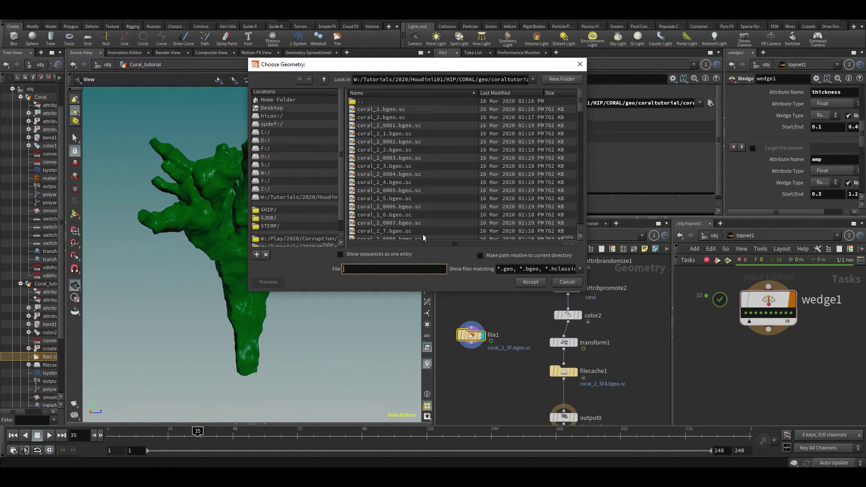
click(340, 254)
click(397, 117)
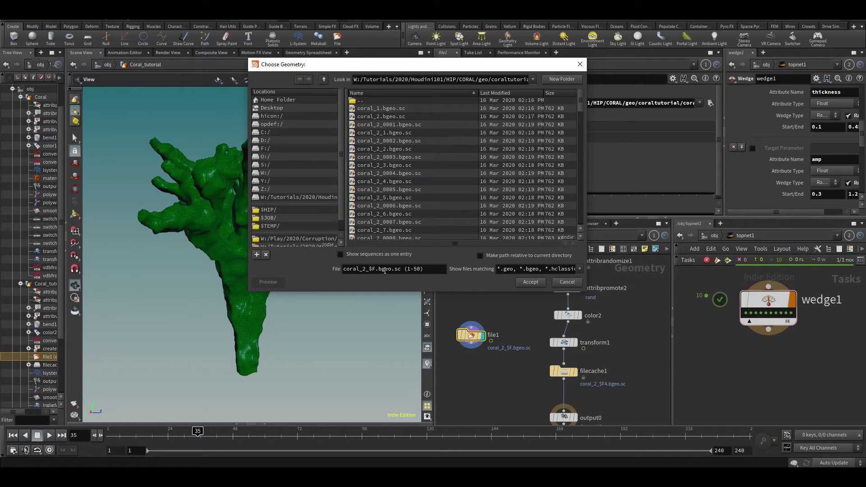
click(386, 255)
click(390, 118)
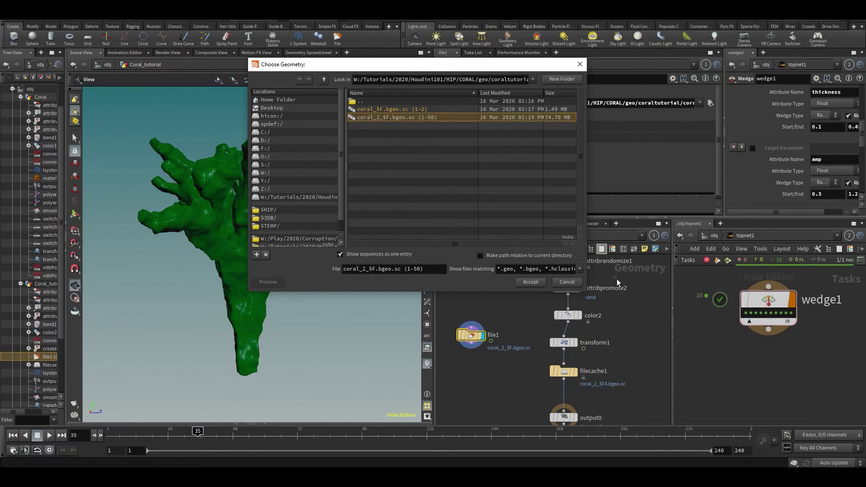
click(526, 284)
drag(132, 450, 128, 433)
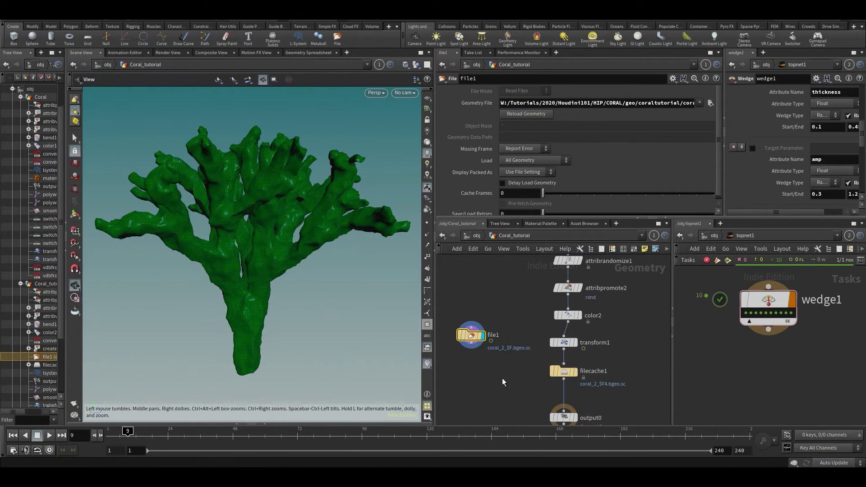
- Save the scene, then delete the file1 and filecache1 nodes
middle_drag(505, 380, 517, 332)
key(ctrl+s)
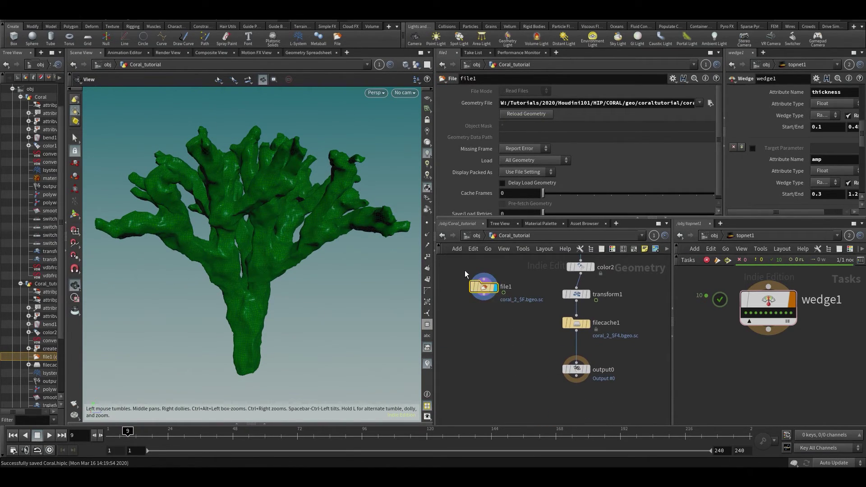
key(Delete)
drag(507, 311, 588, 347)
key(Delete)
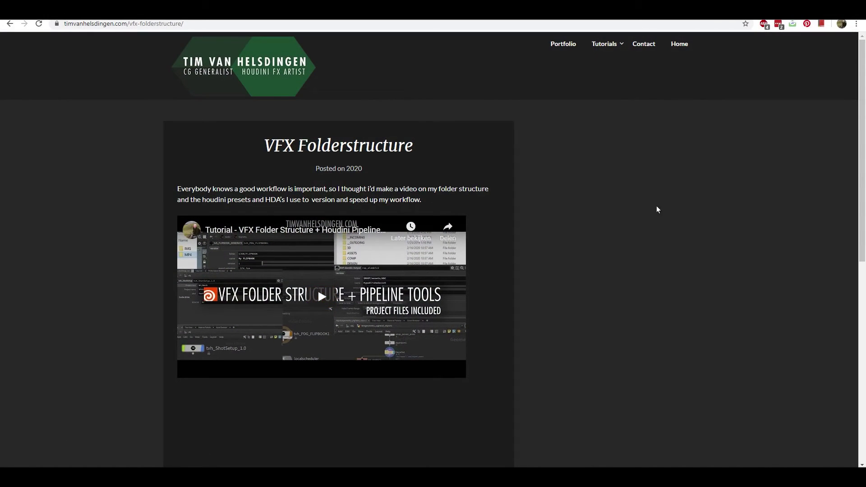
- Highlight the VFX Folderstructure post's title and intro text, then scroll the page down and back up
drag(227, 138, 681, 348)
scroll(613, 313, down, 4)
scroll(605, 294, up, 4)
scroll(642, 143, down, 4)
scroll(523, 278, up, 4)
scroll(132, 284, down, 4)
scroll(545, 348, up, 4)
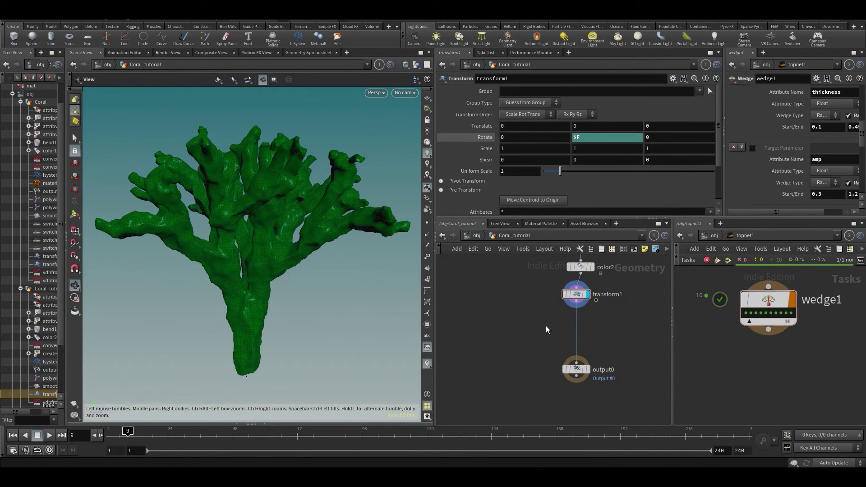
- Add a File Cache node, delete transform1, and wire filecache1 between color2 and output0
key(Tab)
text(file)
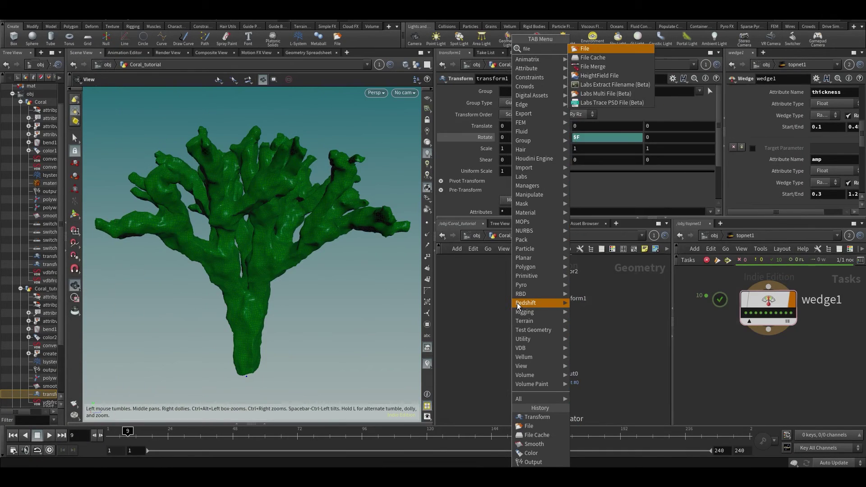
text(c)
key(Return)
scroll(521, 323, up, 2)
click(502, 342)
drag(491, 345, 536, 355)
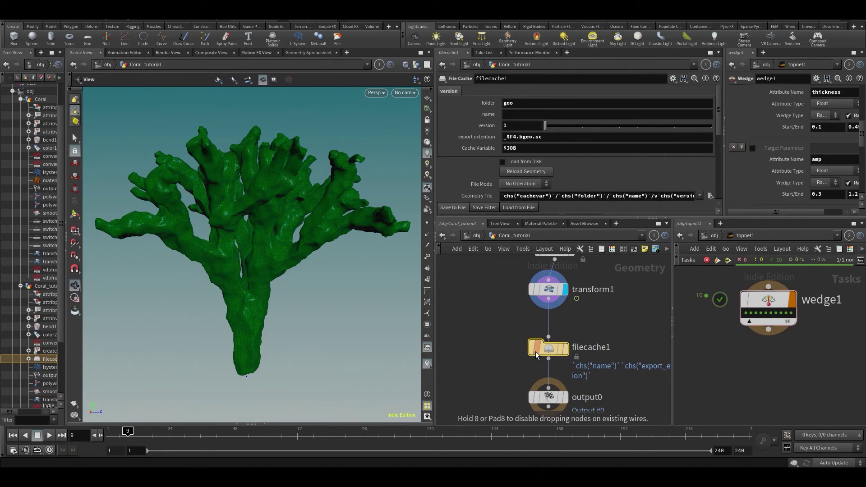
middle_drag(513, 306, 508, 358)
drag(504, 325, 557, 354)
drag(457, 316, 556, 364)
key(Delete)
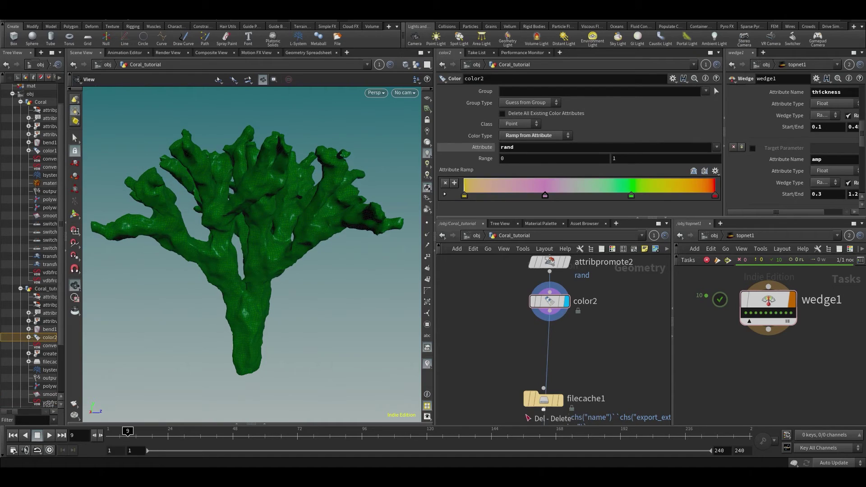
drag(545, 404, 545, 392)
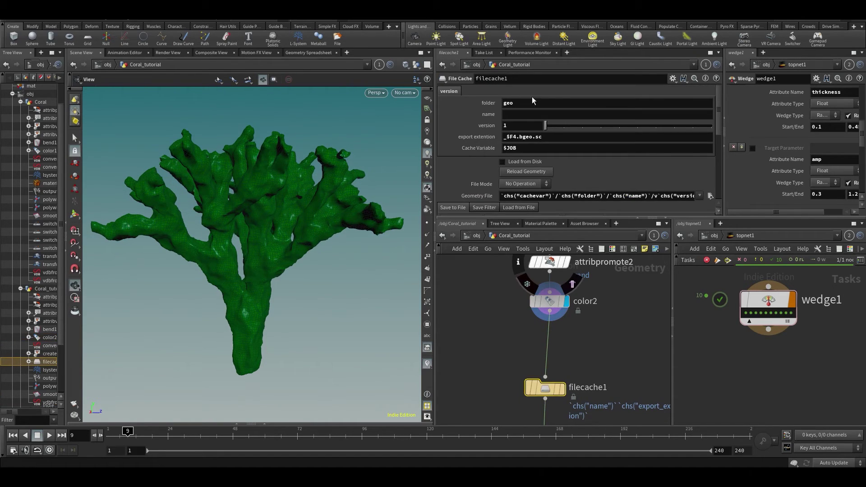
- Set filecache1's cache name to 1 and its version to 2
click(515, 115)
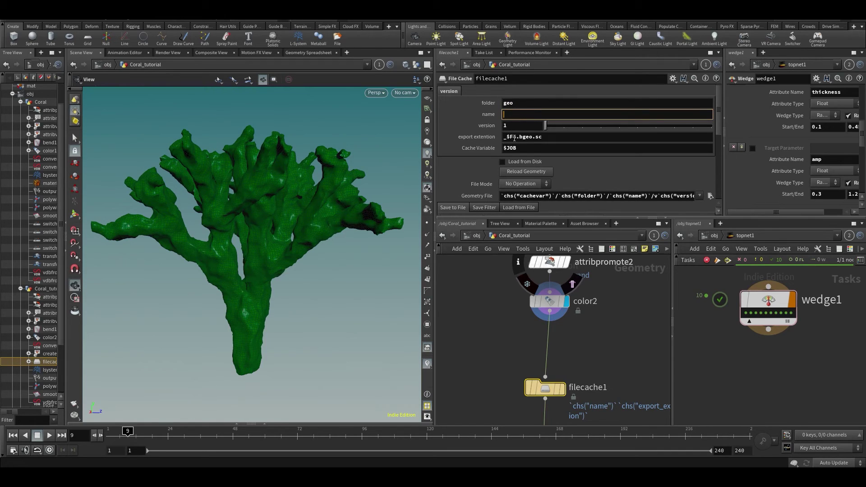
scroll(590, 152, down, 2)
scroll(559, 113, up, 1)
text(1)
key(Return)
drag(553, 113, 803, 180)
drag(711, 114, 564, 114)
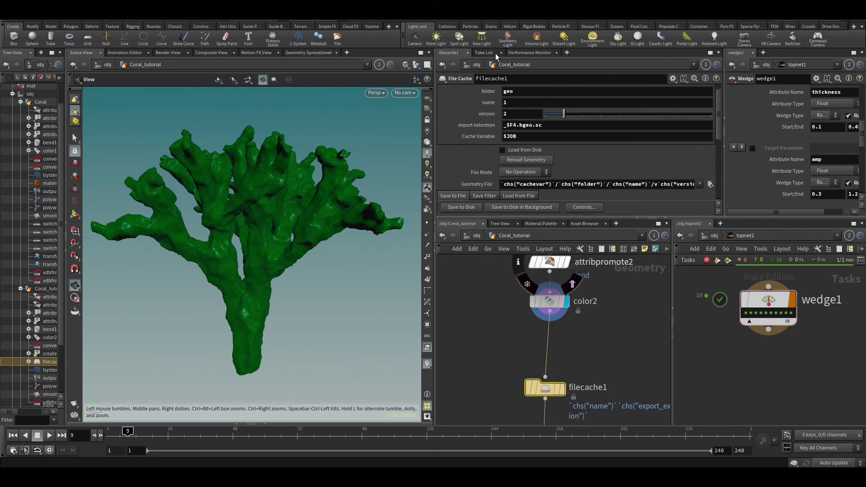
scroll(482, 318, down, 2)
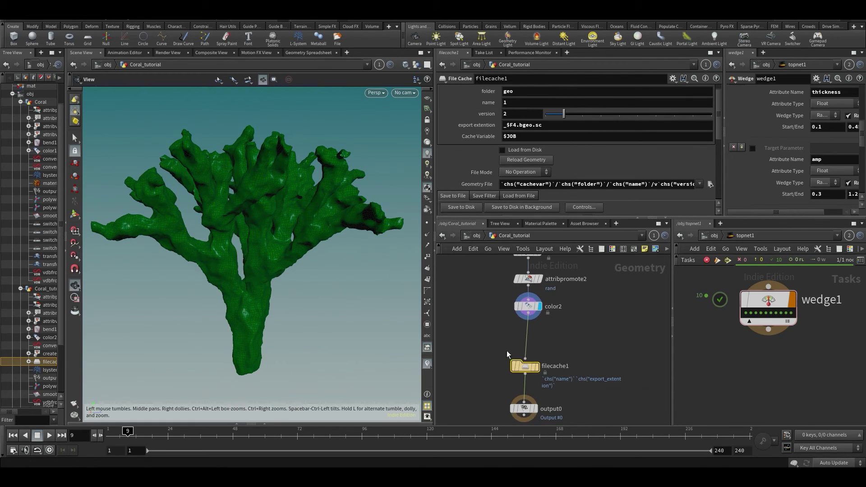
- Delete filecache1 and add a ROP Geometry Output node fed from color2
key(Delete)
key(Tab)
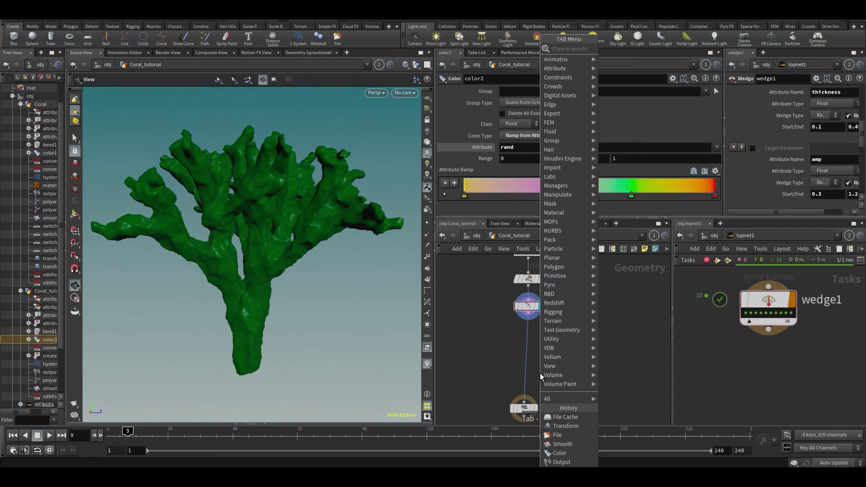
text(rop)
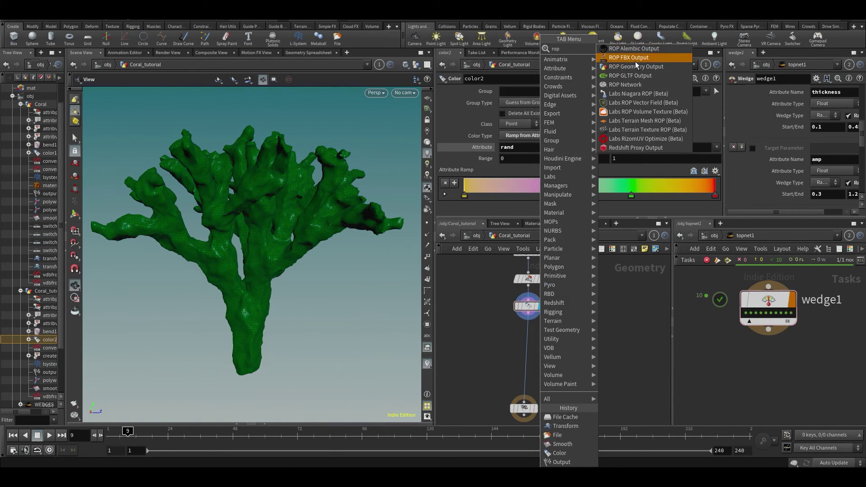
click(636, 61)
click(580, 361)
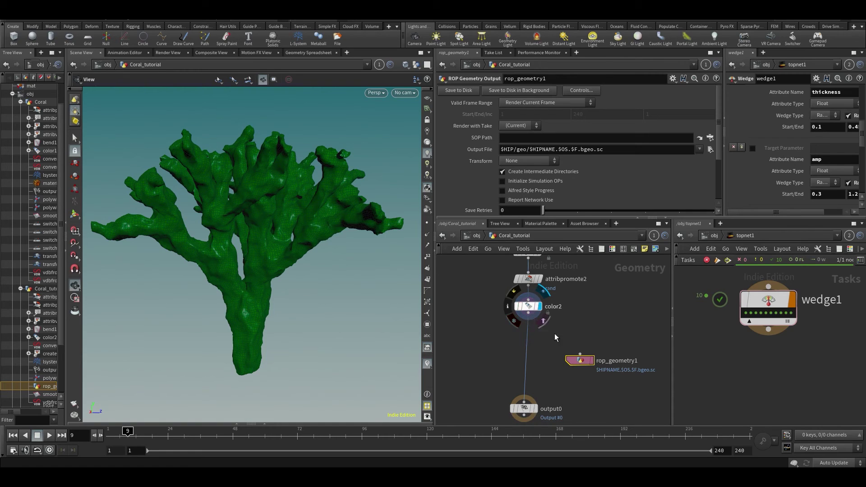
click(536, 318)
click(581, 355)
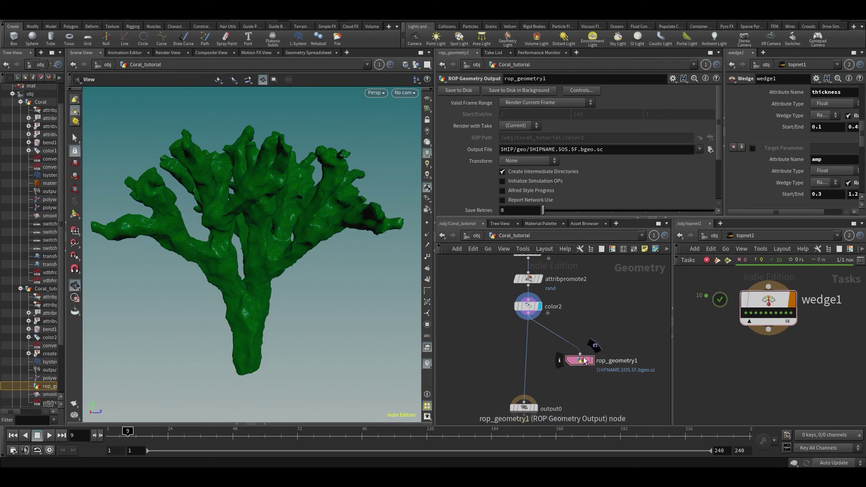
- Delete the trial rop_geometry1 node and save the scene as Coral.hiplc
drag(613, 318, 561, 380)
key(Delete)
key(ctrl+s)
middle_drag(578, 321, 580, 350)
middle_drag(750, 379, 727, 417)
scroll(758, 411, down, 1)
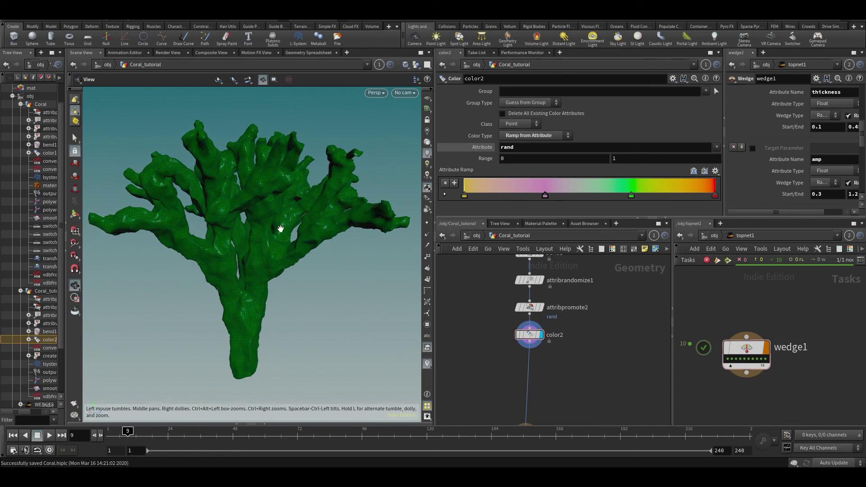
scroll(293, 239, down, 3)
drag(316, 213, 267, 218)
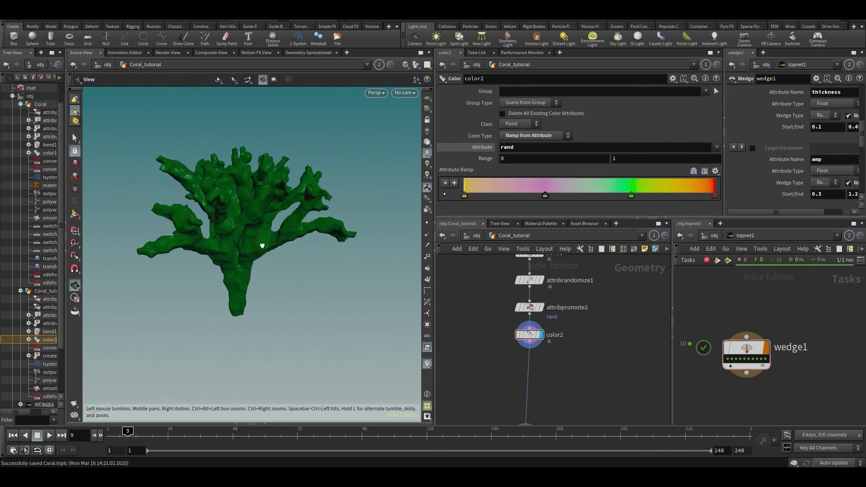